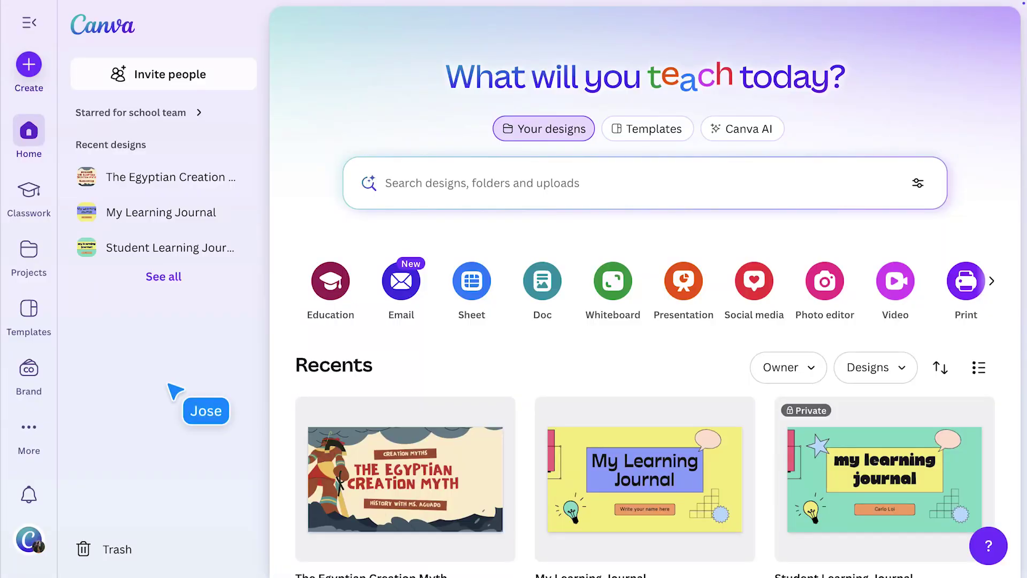
Create a blank landscape Educational Video design and scroll through its video templates
click(333, 290)
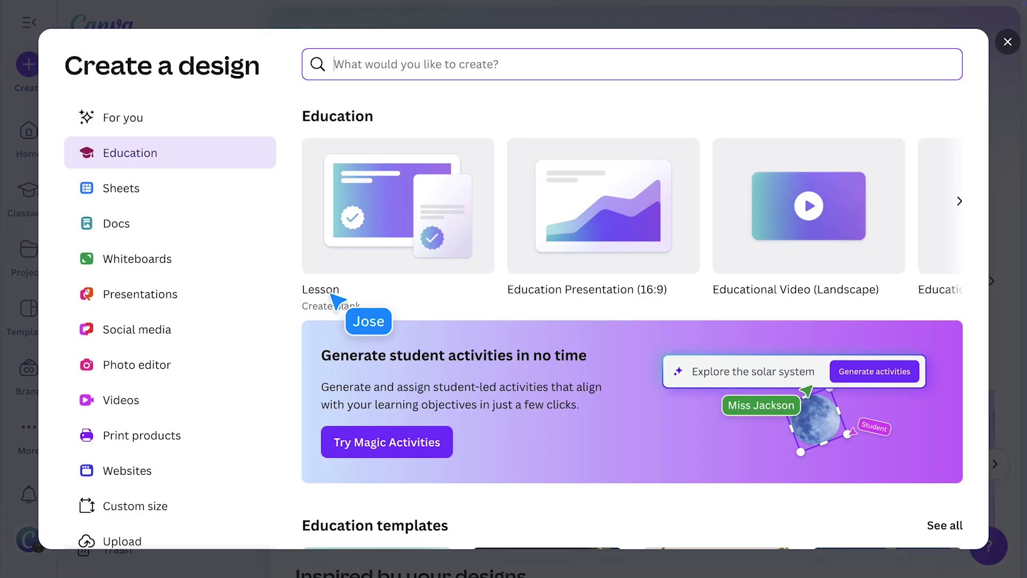
click(785, 213)
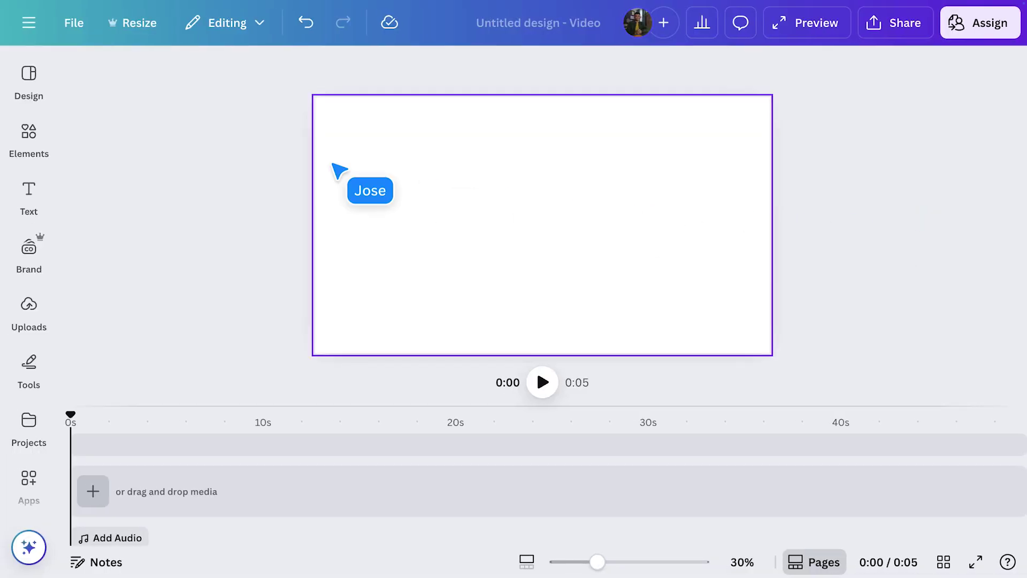
click(33, 81)
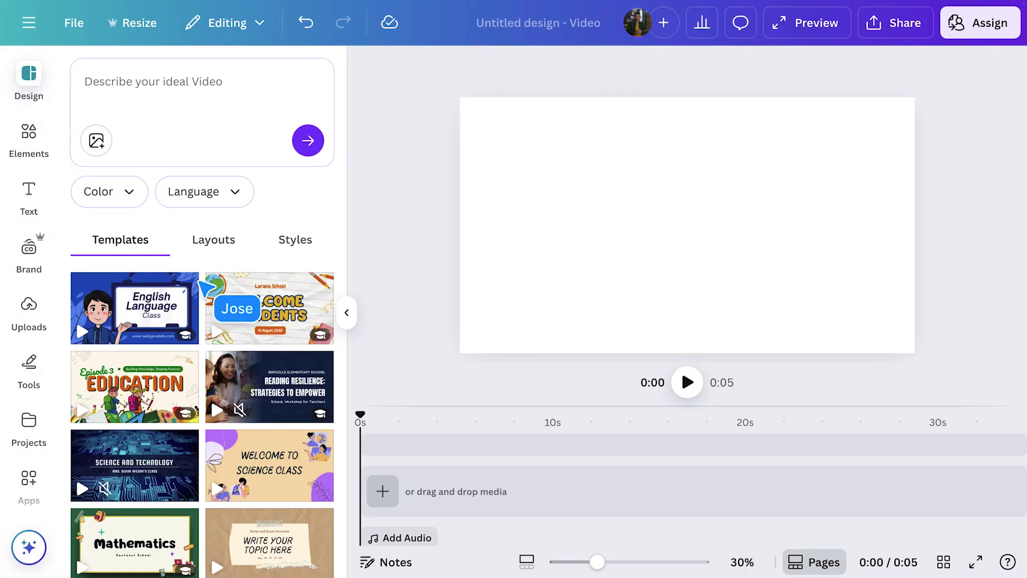
scroll(210, 289, down, 10)
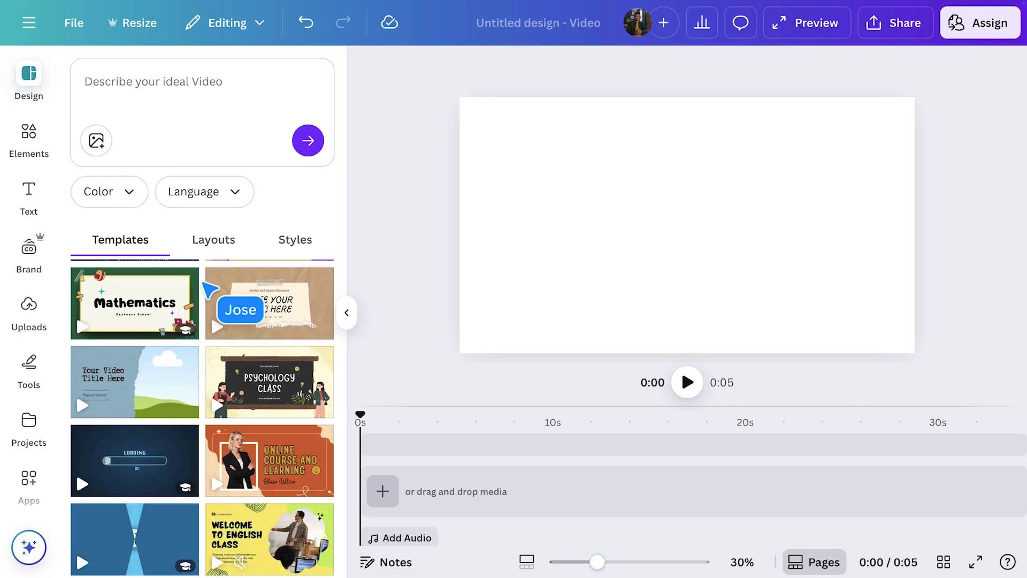
scroll(206, 286, down, 10)
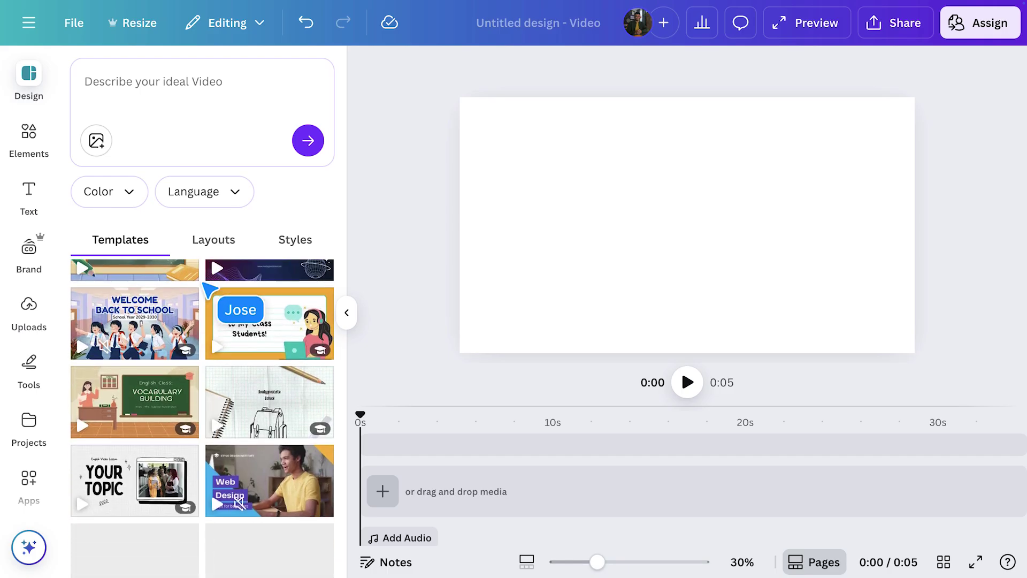
Search templates for 'Photosynthesis' and apply all 18 pages of the Photosynthesis template
click(259, 87)
text(Photosynthesis)
key(Return)
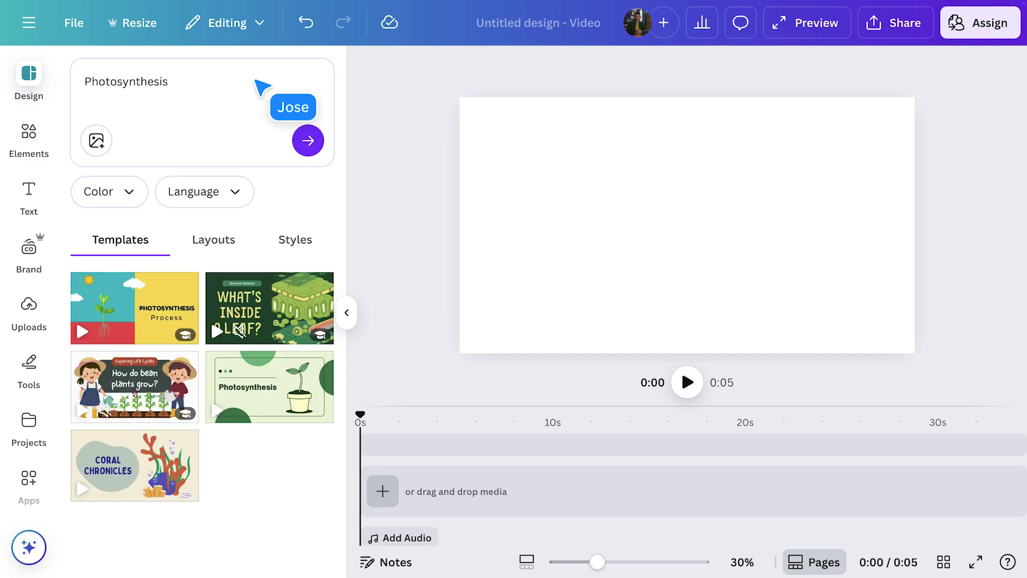
click(296, 392)
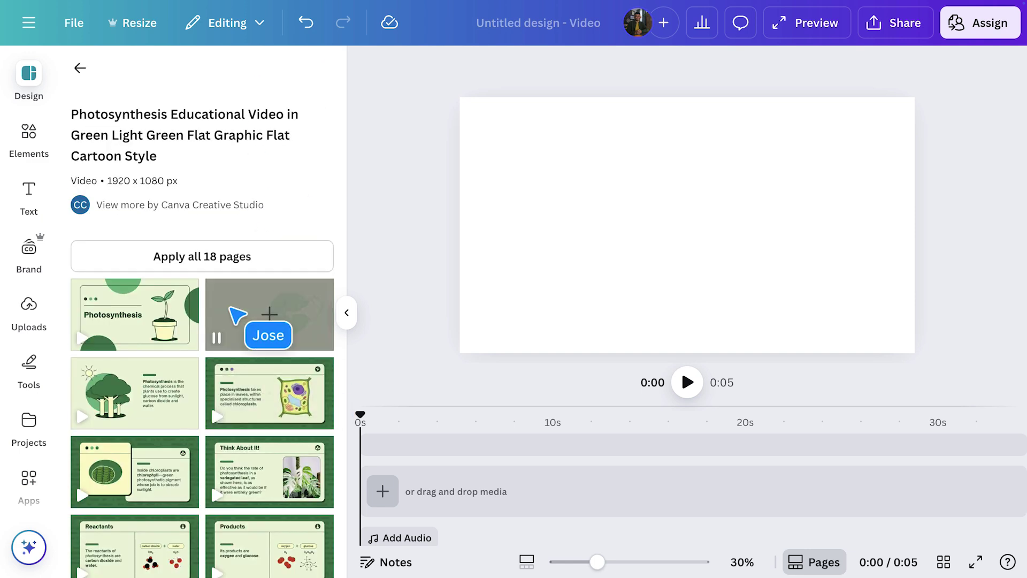
click(221, 265)
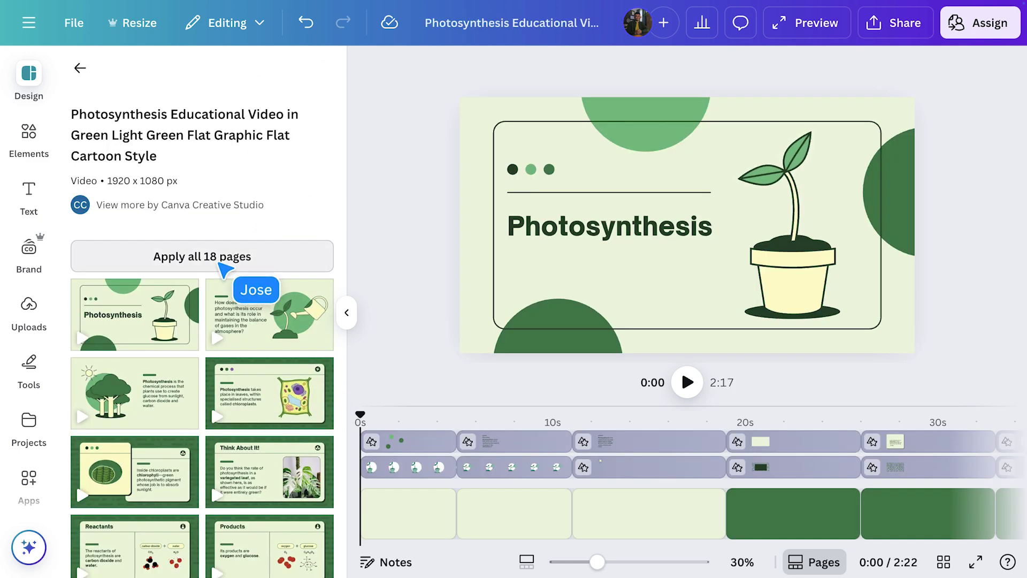
click(349, 316)
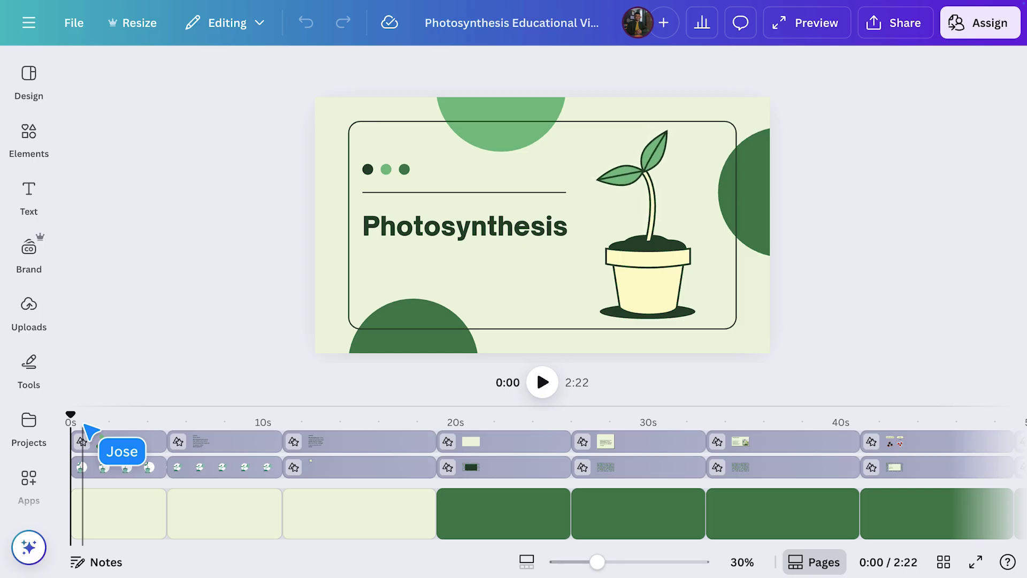
Insert the 10.0s 'seed growing' seedling stock clip at 20 seconds, trimmed to about 6.5s
drag(75, 417, 256, 428)
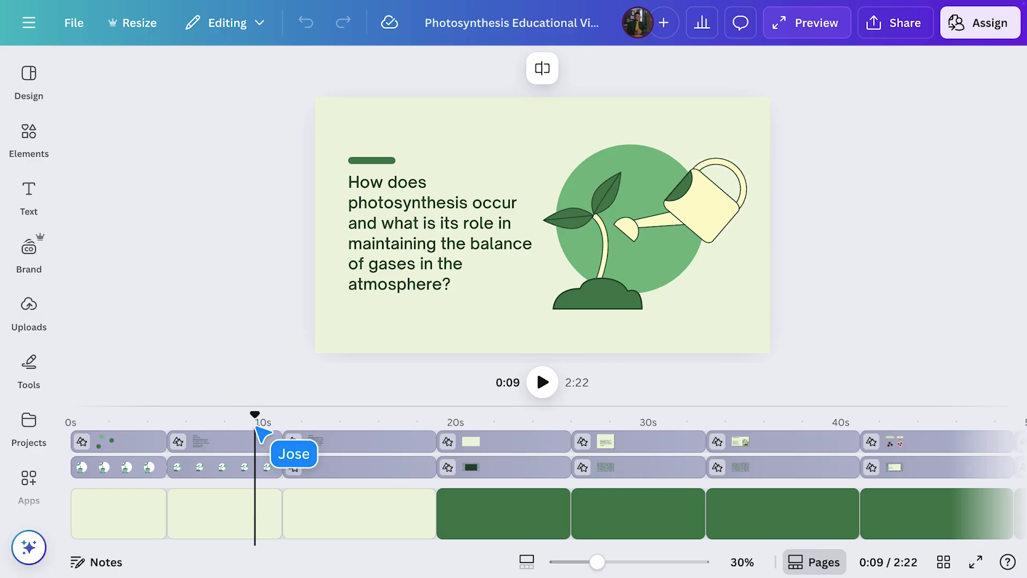
click(32, 144)
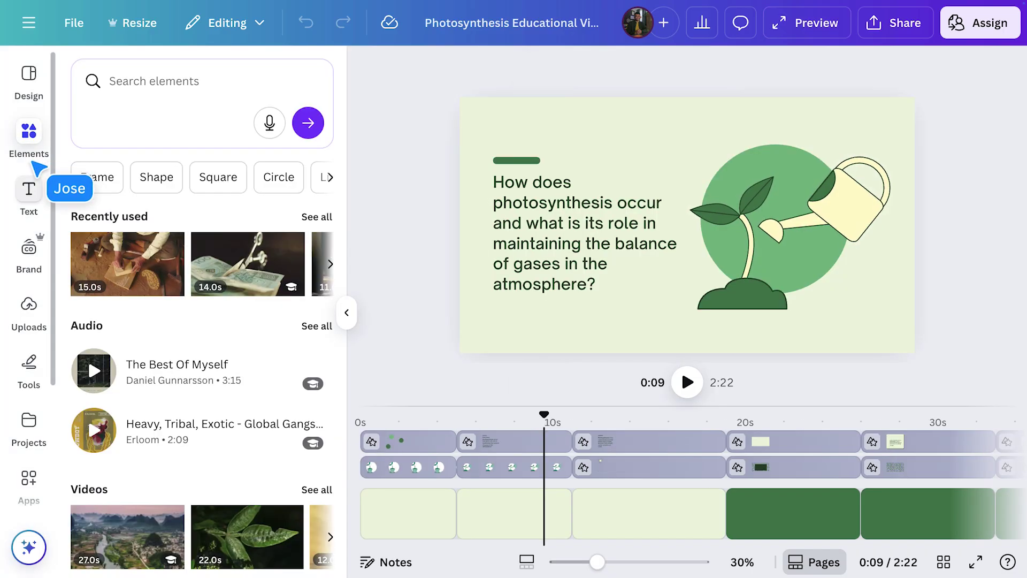
click(316, 489)
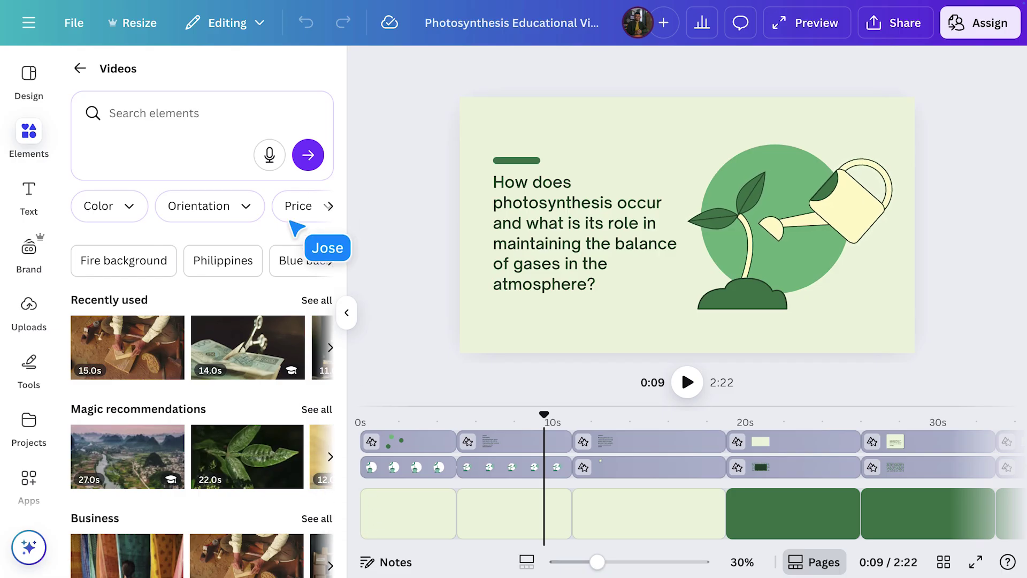
text(seed growing)
key(Return)
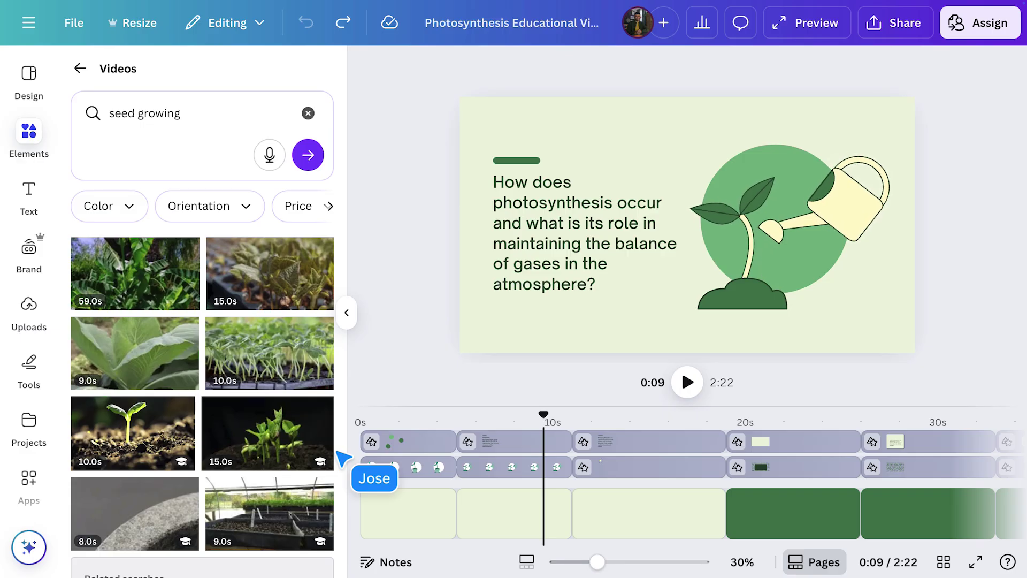
drag(152, 428, 749, 497)
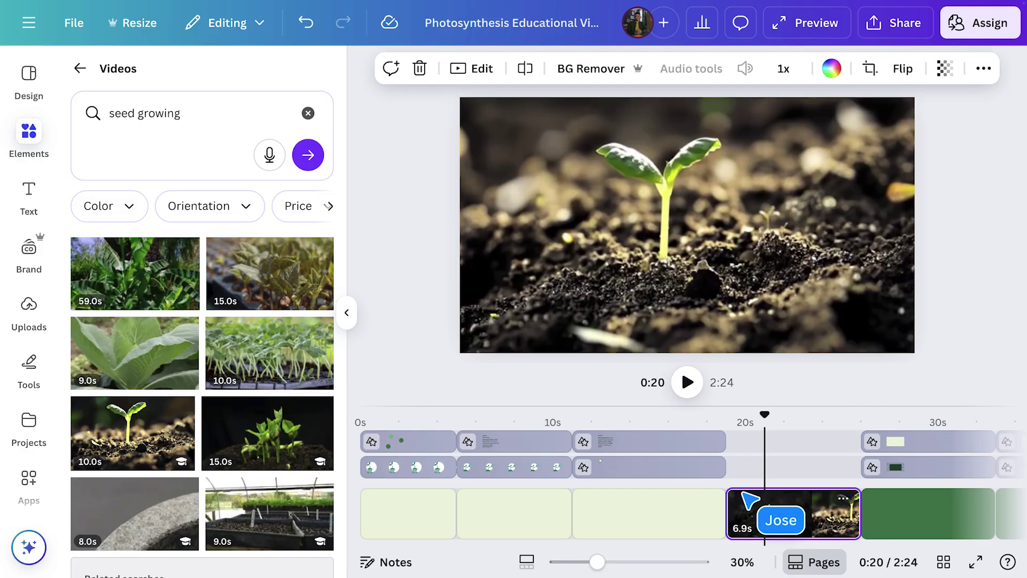
click(353, 321)
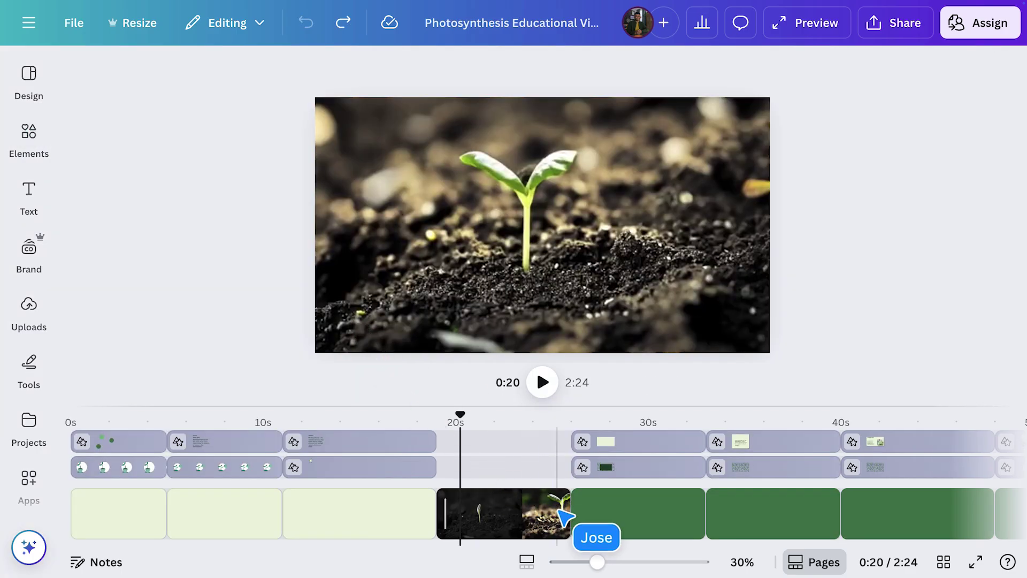
mouse_move(567, 516)
mouse_down()
mouse_move(512, 514)
mouse_move(560, 517)
mouse_up()
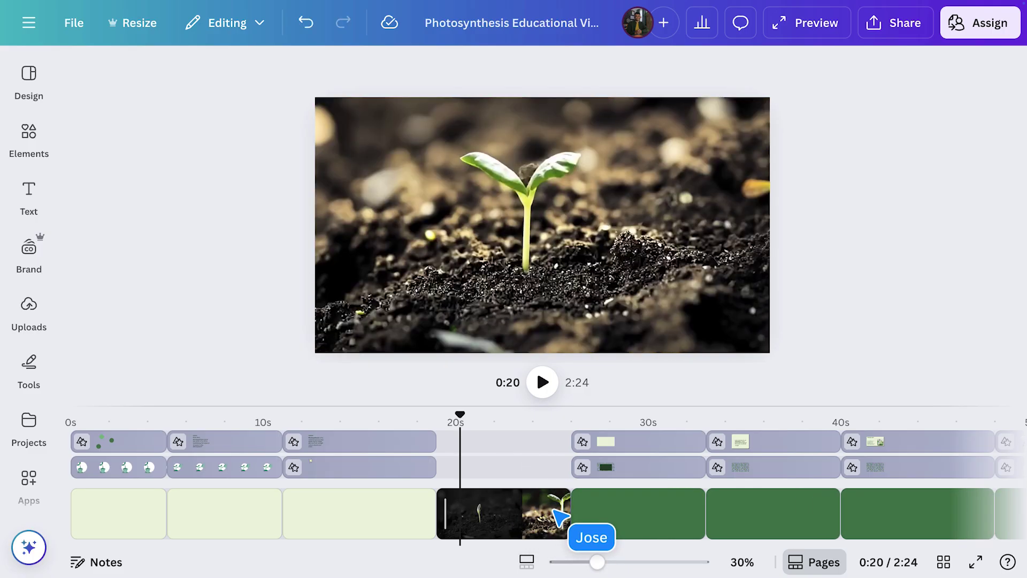
Add 'Same Sun (Electronic)' from recently used audio as the full-length background track
click(44, 152)
click(324, 271)
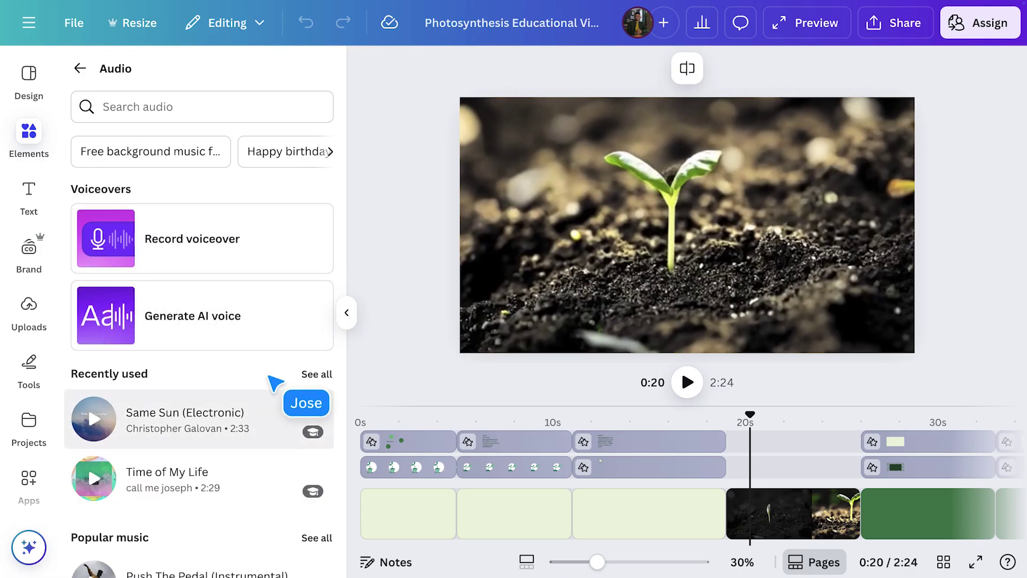
drag(224, 423, 353, 534)
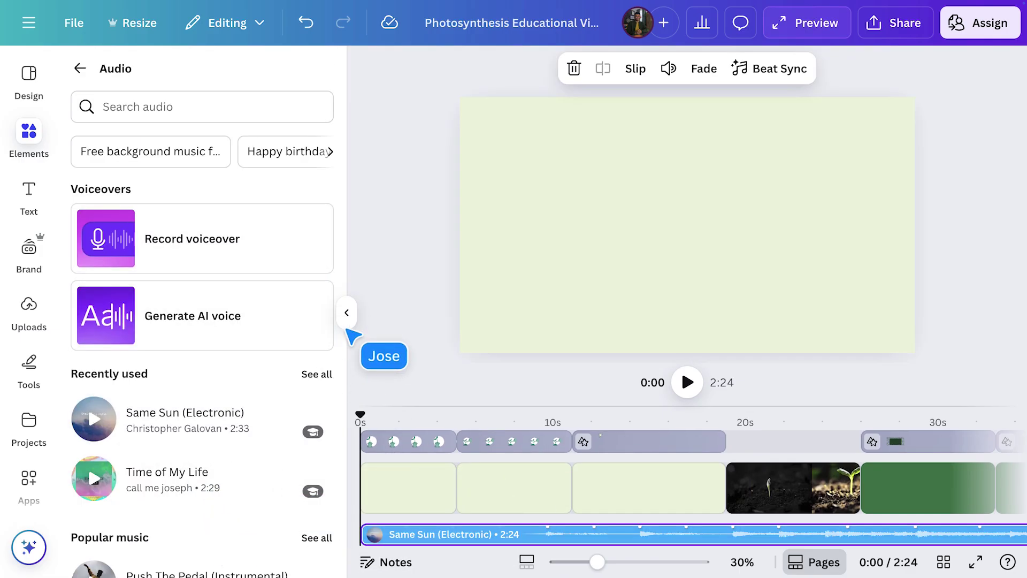
click(346, 312)
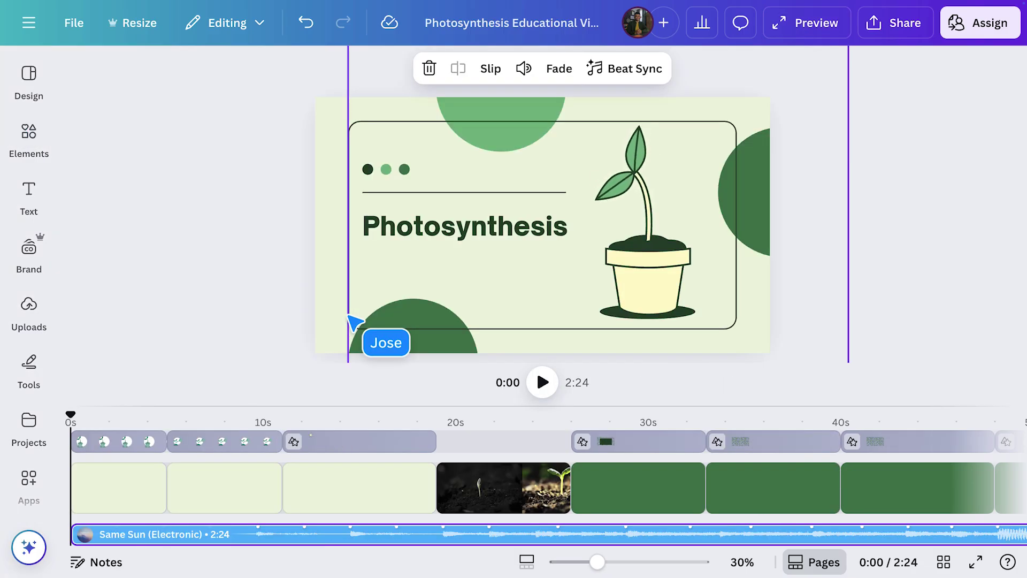
Change the opening slide's title from Photosynthesis to 'How plants grow'
double_click(457, 235)
text(How pl)
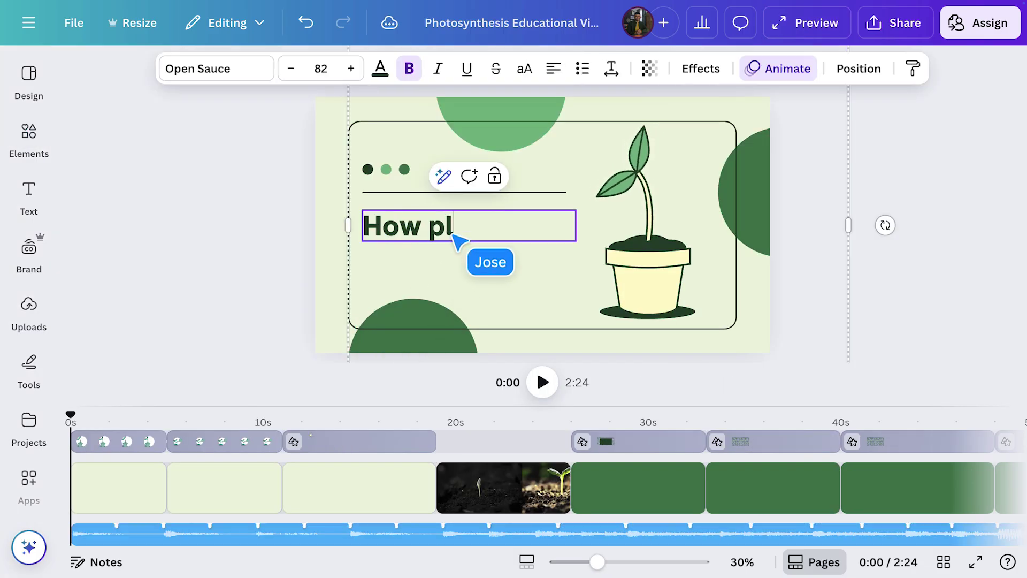
text(ants grow)
click(250, 270)
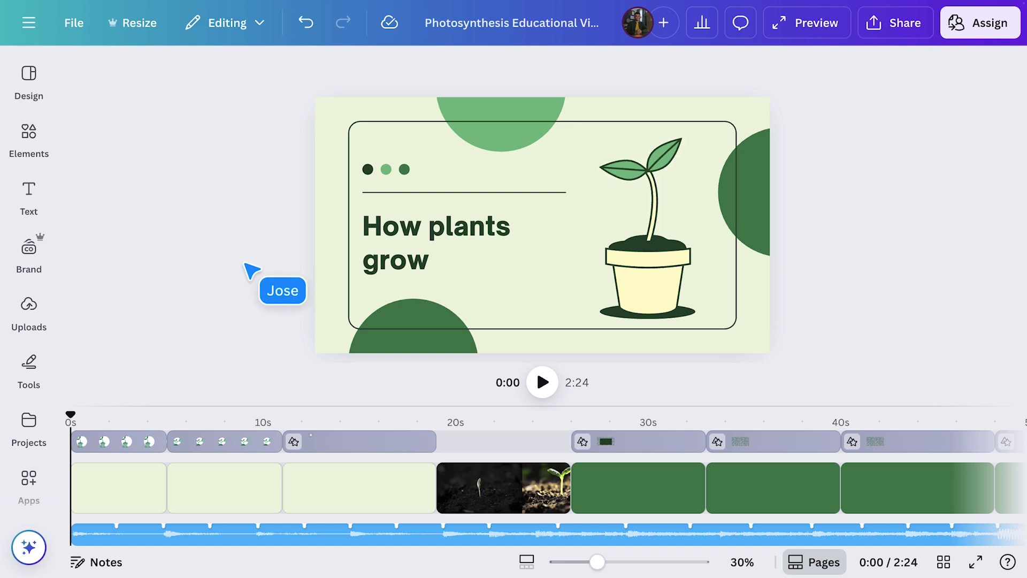
Add a subheading below the title reading 'Class 7B'
click(34, 202)
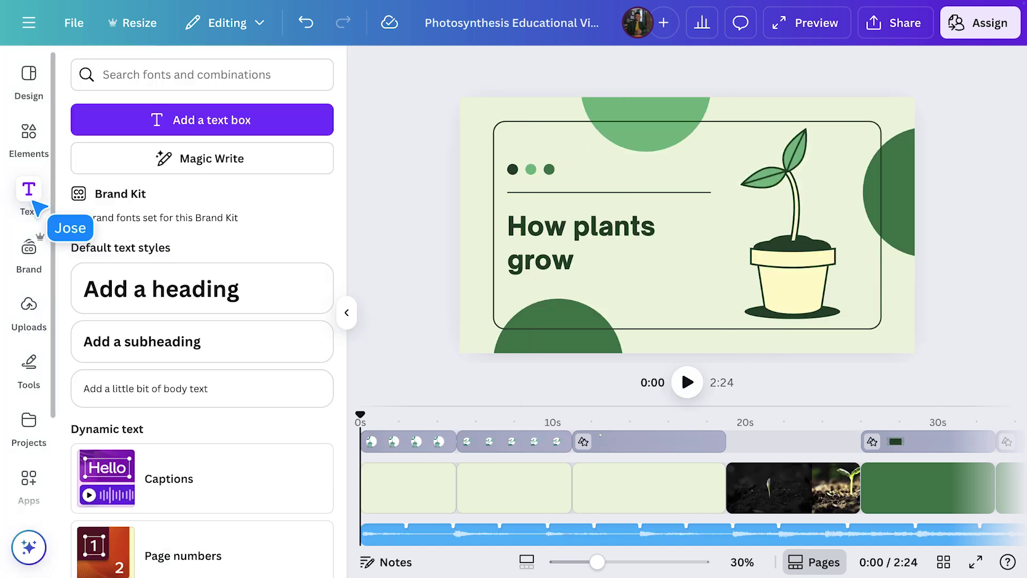
click(172, 341)
click(346, 312)
drag(552, 275, 412, 350)
text(Class)
Colour the subtitle dark green and choose an Open Sans font weight for it
click(379, 69)
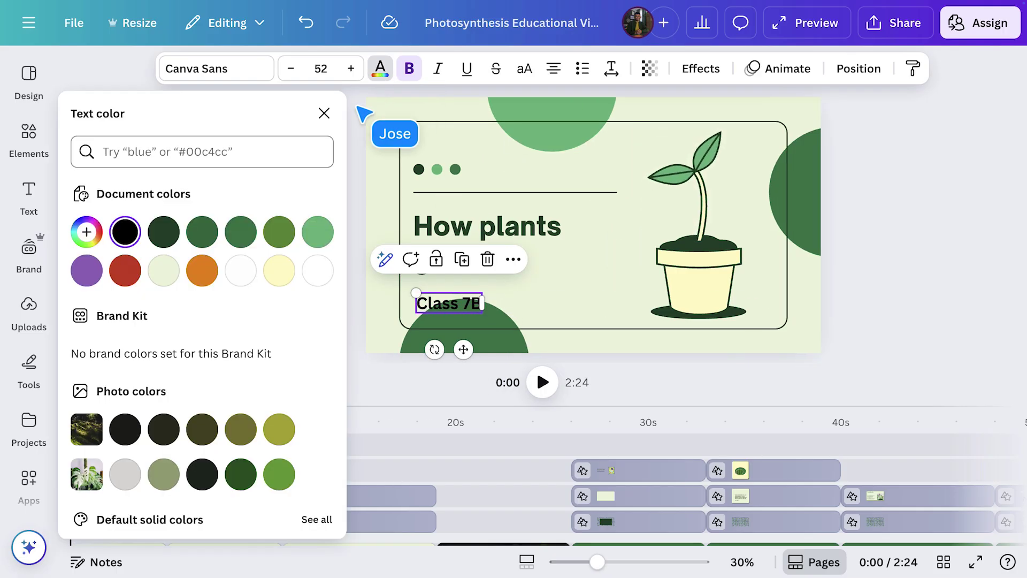
click(164, 233)
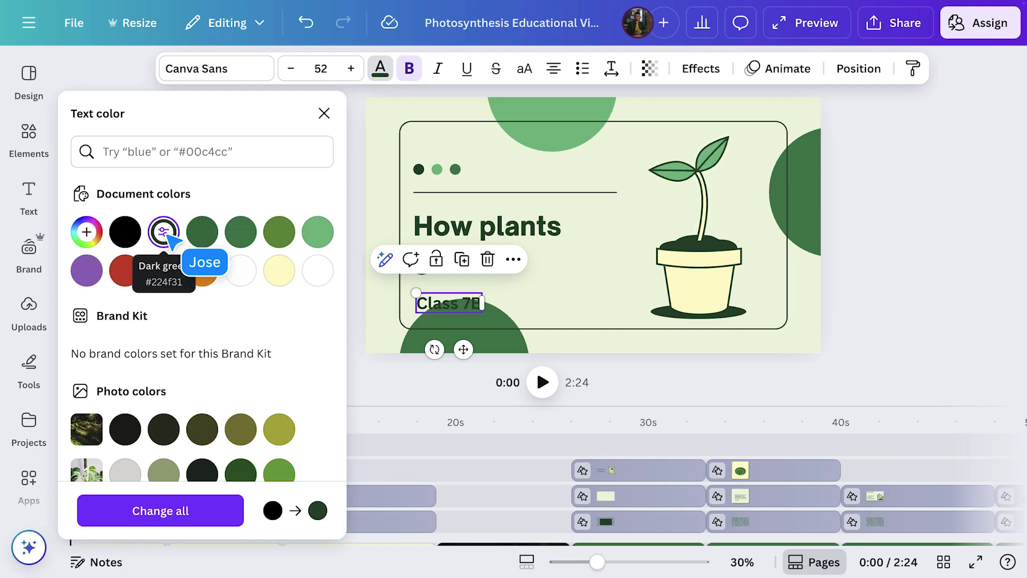
click(246, 75)
click(84, 332)
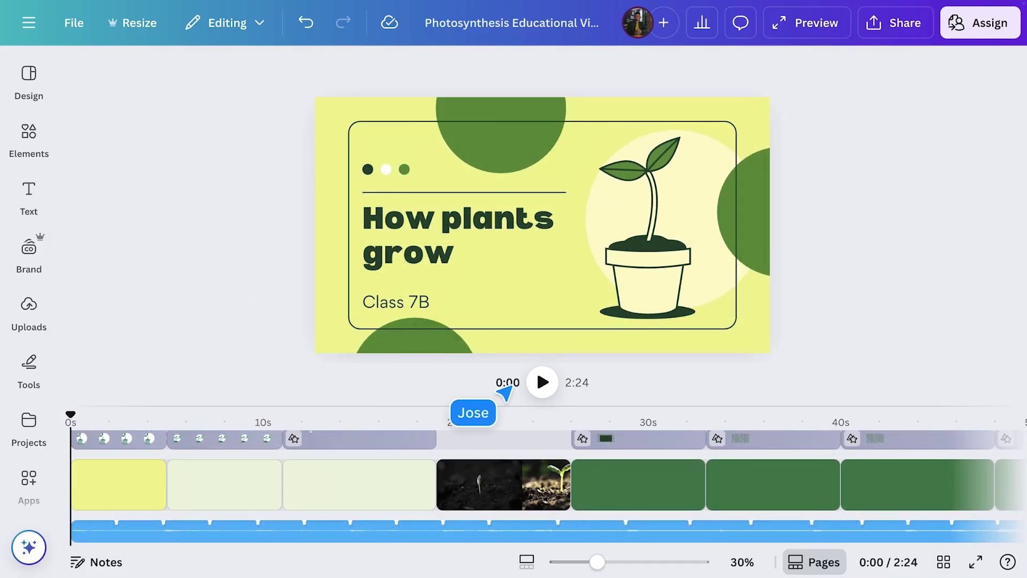
click(537, 390)
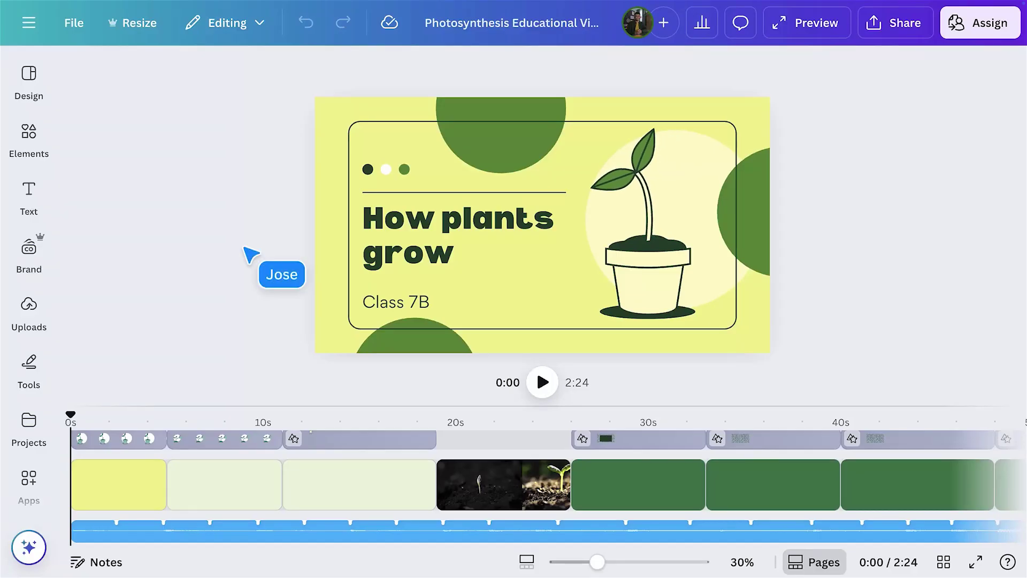
Record a voiceover narration using the Uploads 'Record yourself' option
click(31, 313)
click(231, 155)
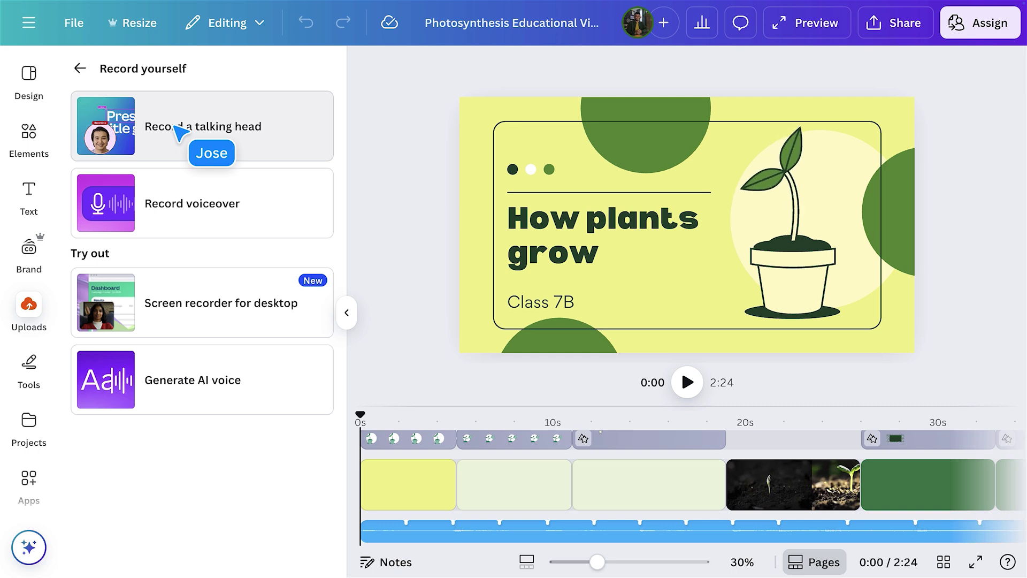
click(248, 215)
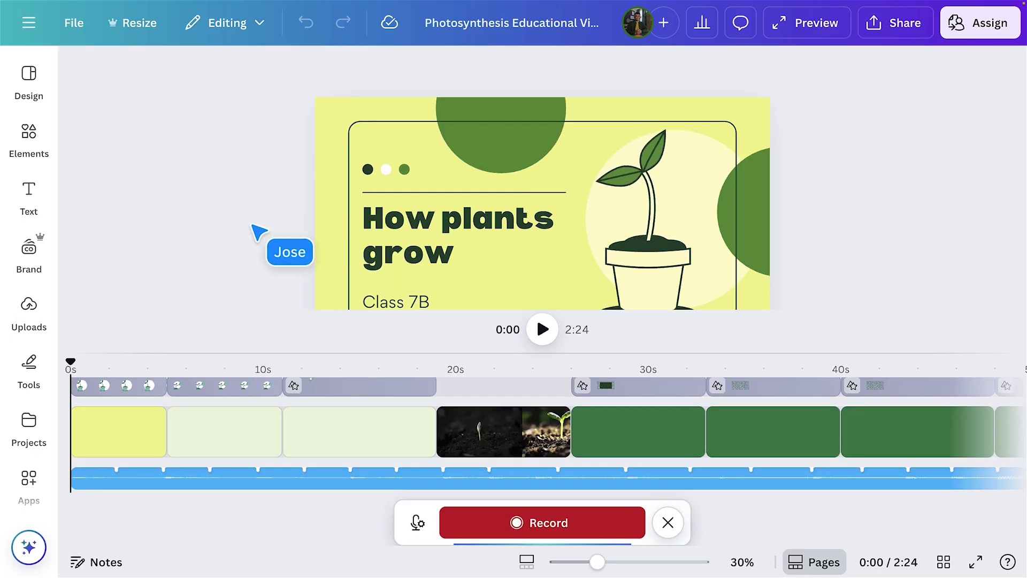
click(531, 518)
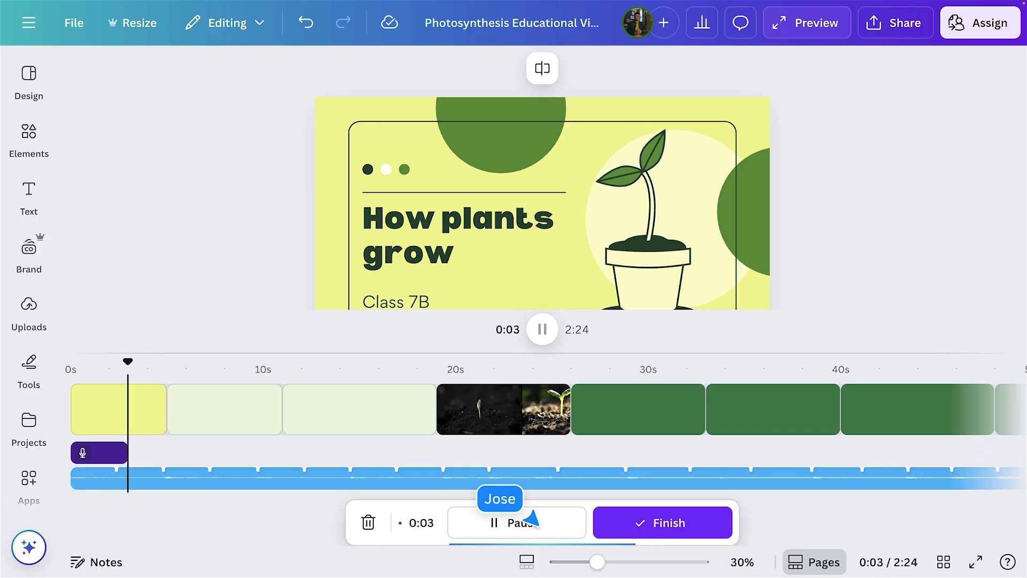
click(647, 515)
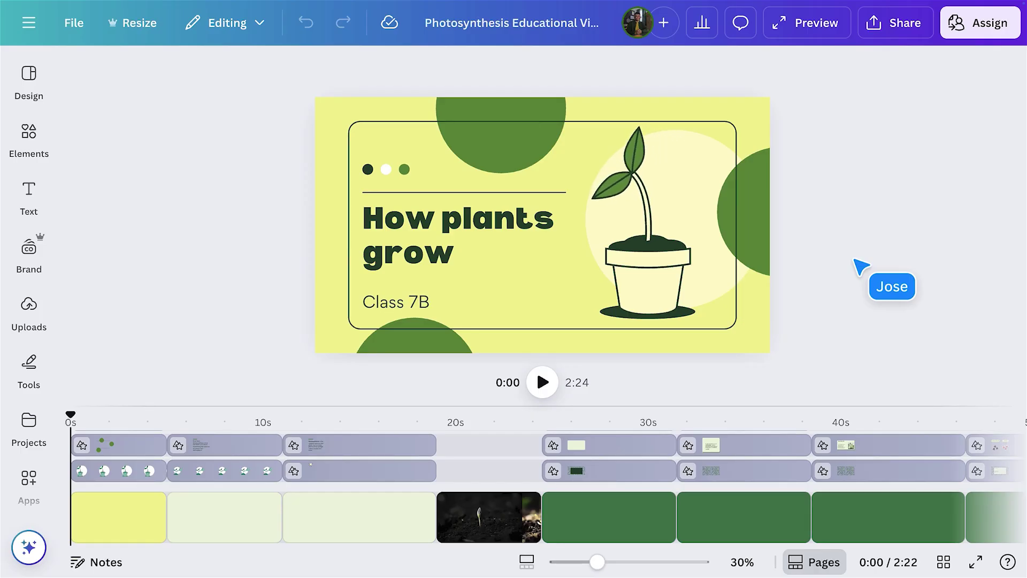
Assign the video through Canva to the Grade 6 Biology Class found by searching 'biology'
click(964, 28)
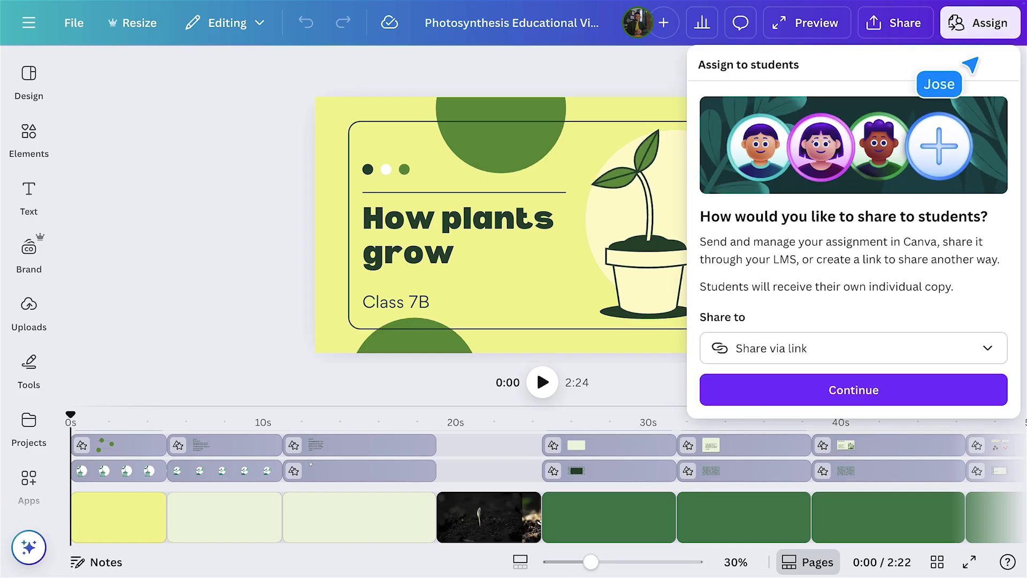
click(923, 353)
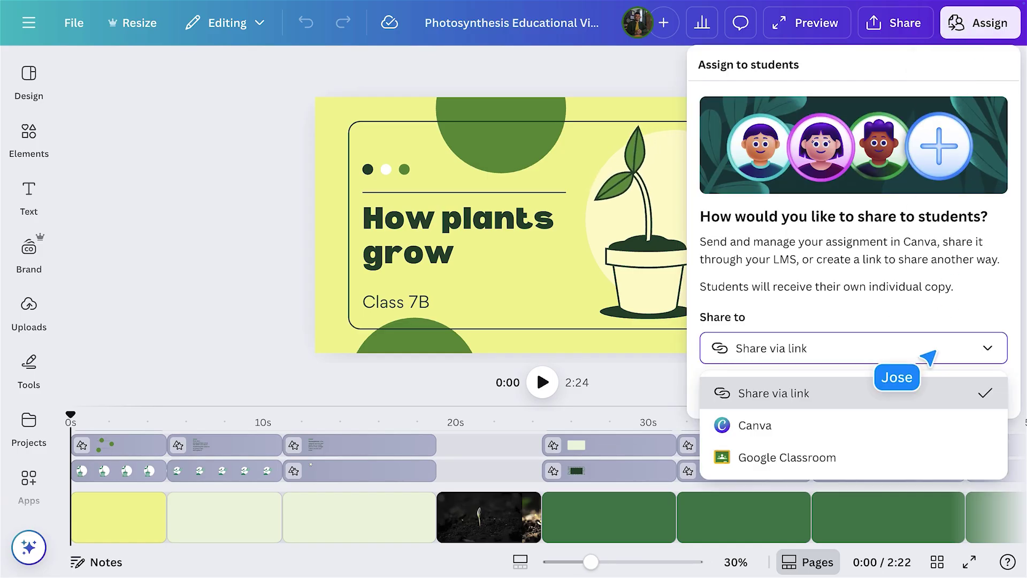
click(904, 426)
click(877, 403)
click(941, 147)
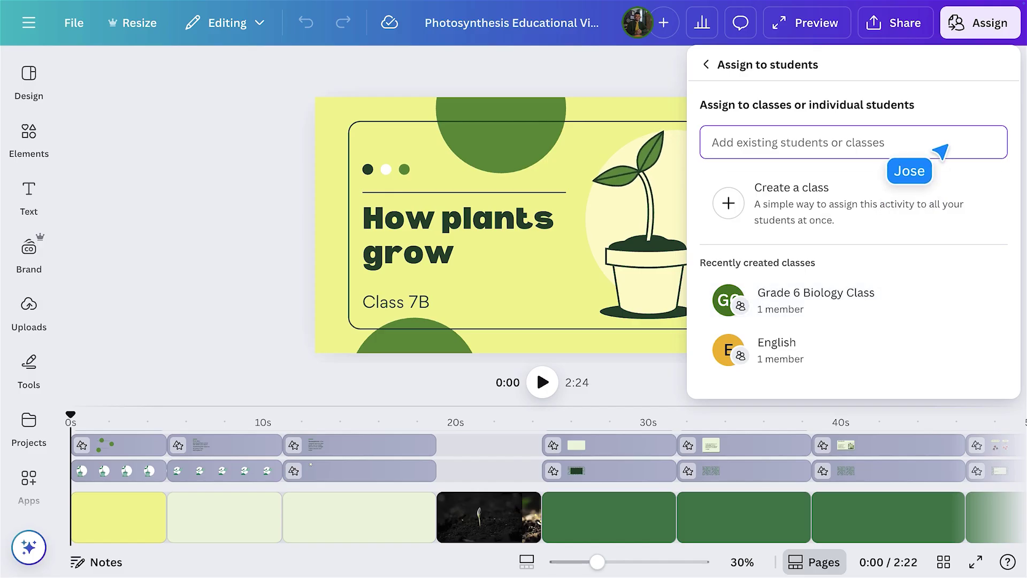
text(biology)
click(877, 203)
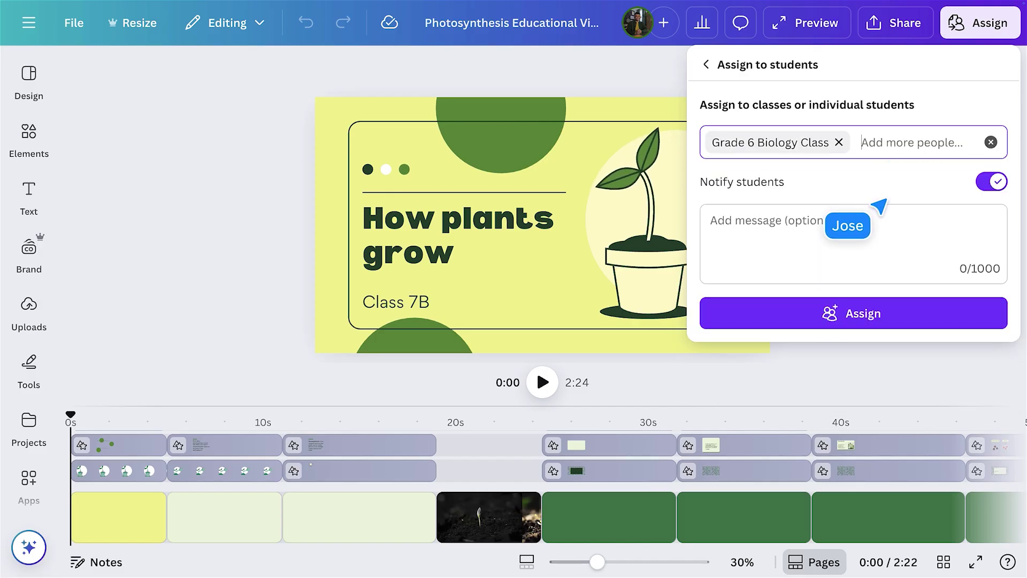
click(852, 317)
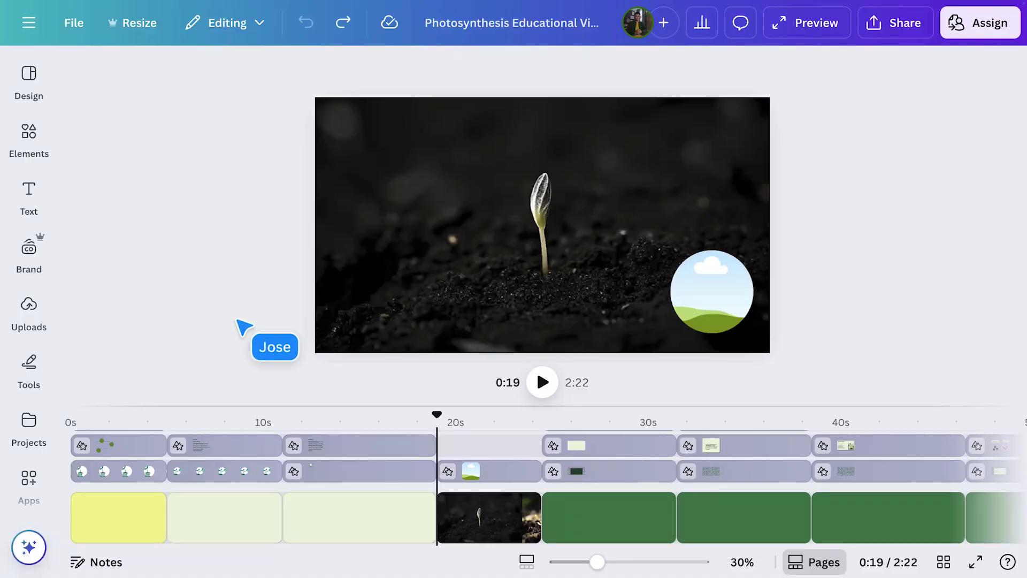
Drop the teacher recording into the seedling page's circle frame and crop it so he's centred
click(36, 314)
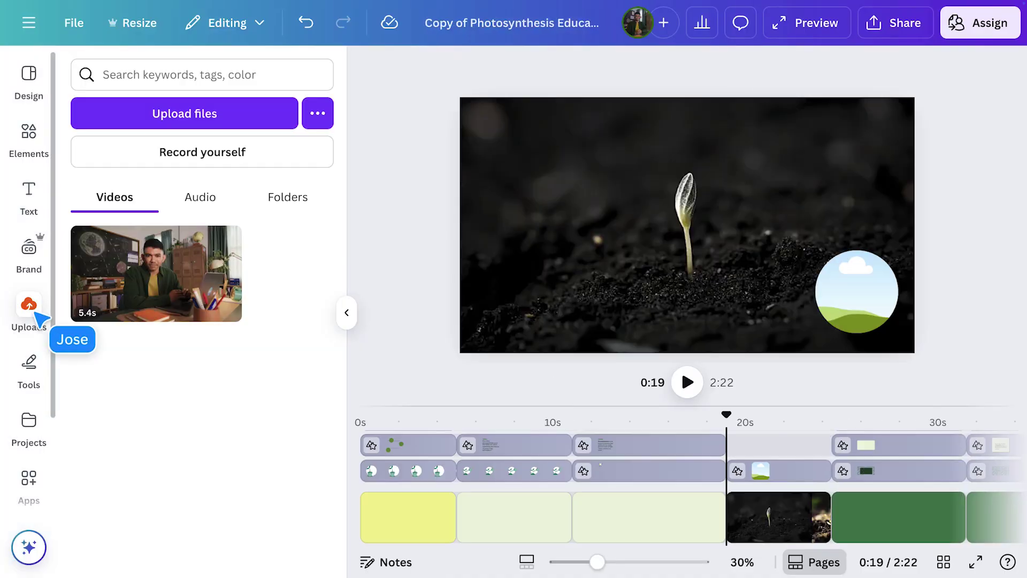
drag(695, 293, 851, 294)
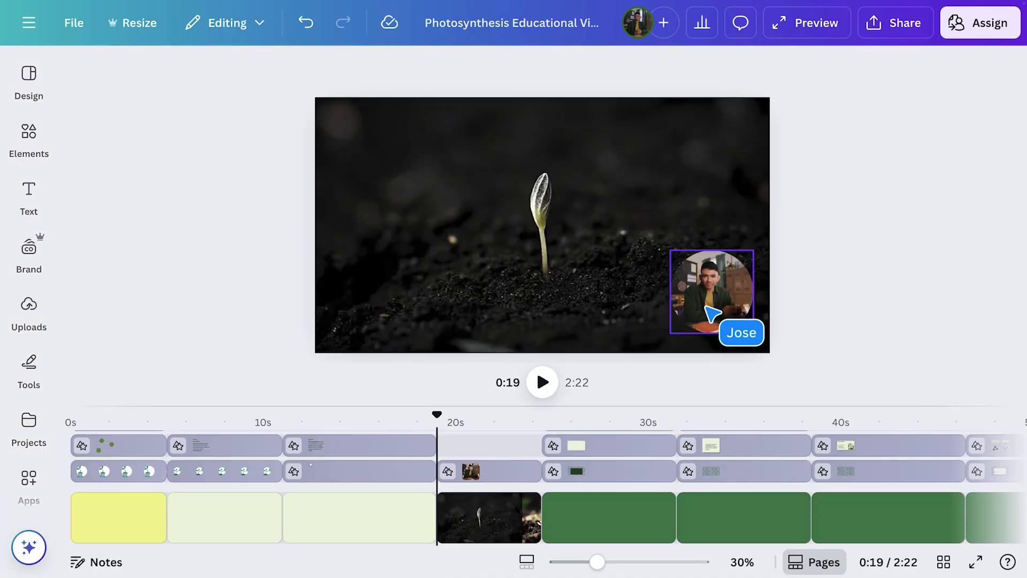
double_click(713, 307)
drag(690, 251, 754, 296)
click(289, 246)
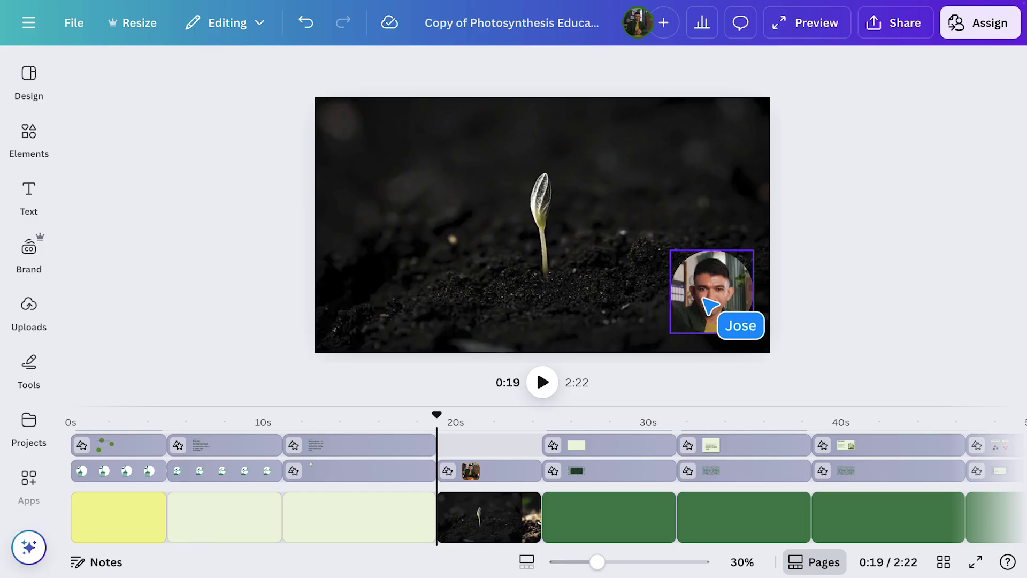
click(709, 306)
Generate automatic captions from the teacher recording
click(29, 197)
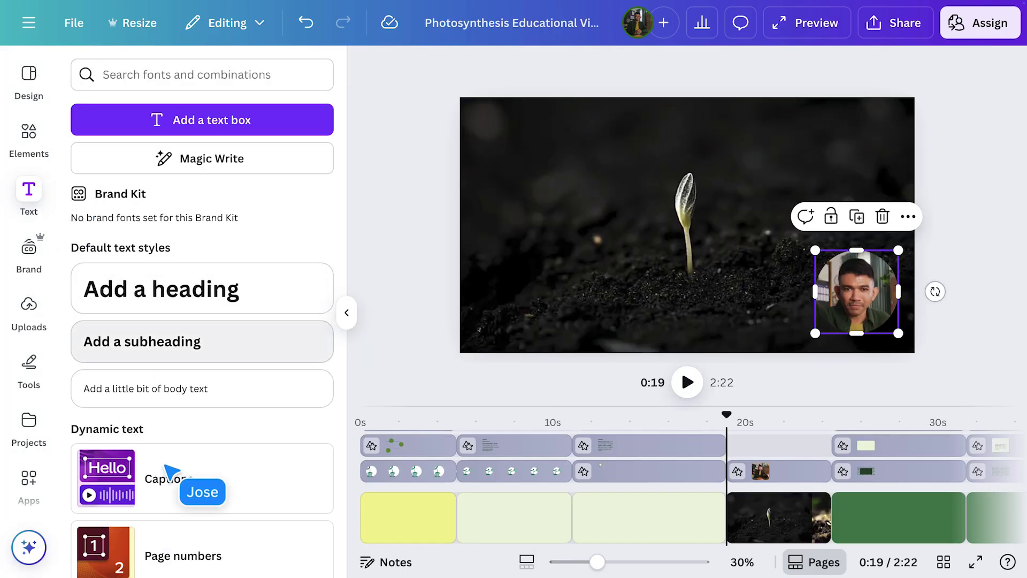
click(202, 487)
click(316, 335)
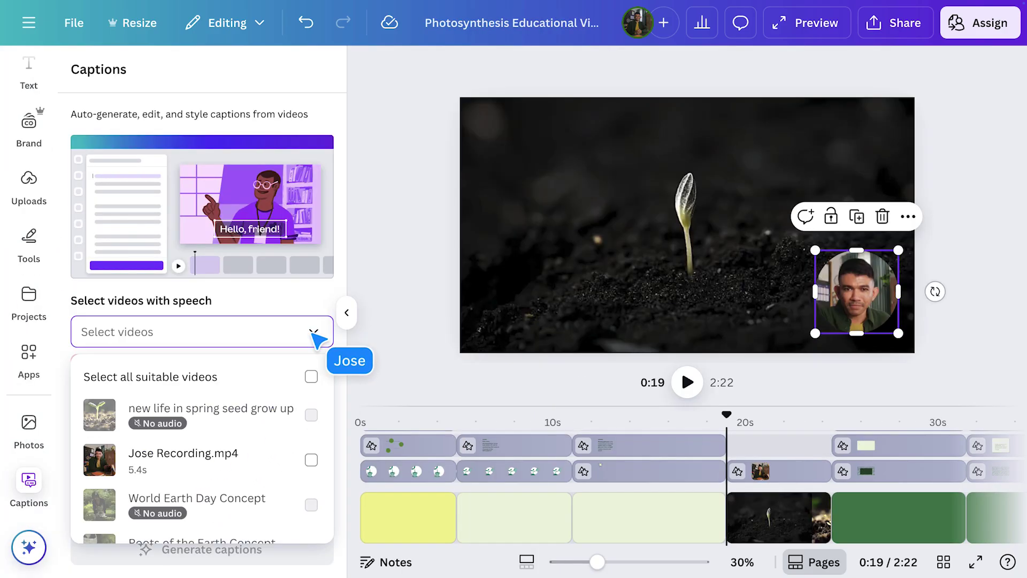
click(311, 461)
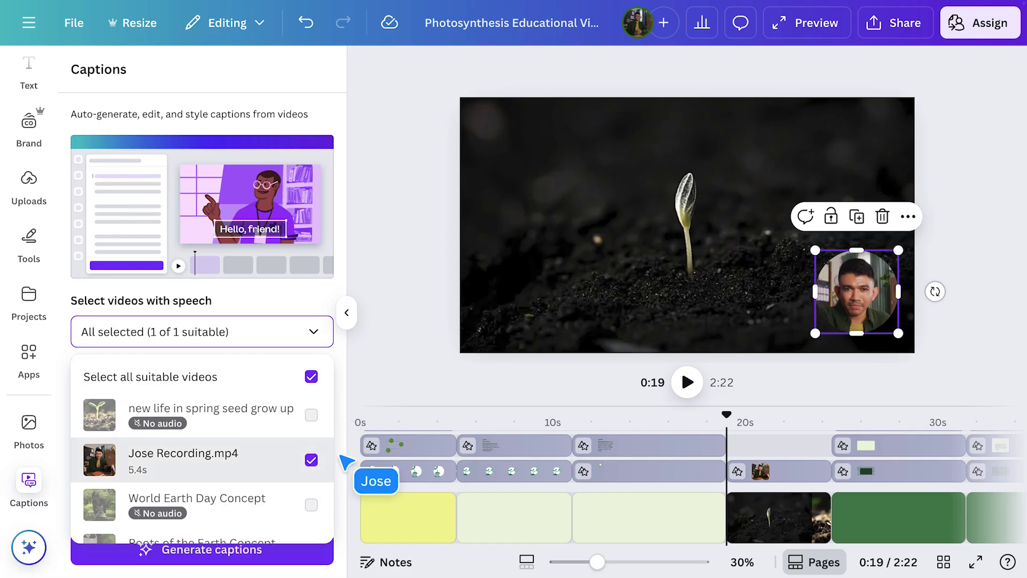
click(342, 461)
click(241, 540)
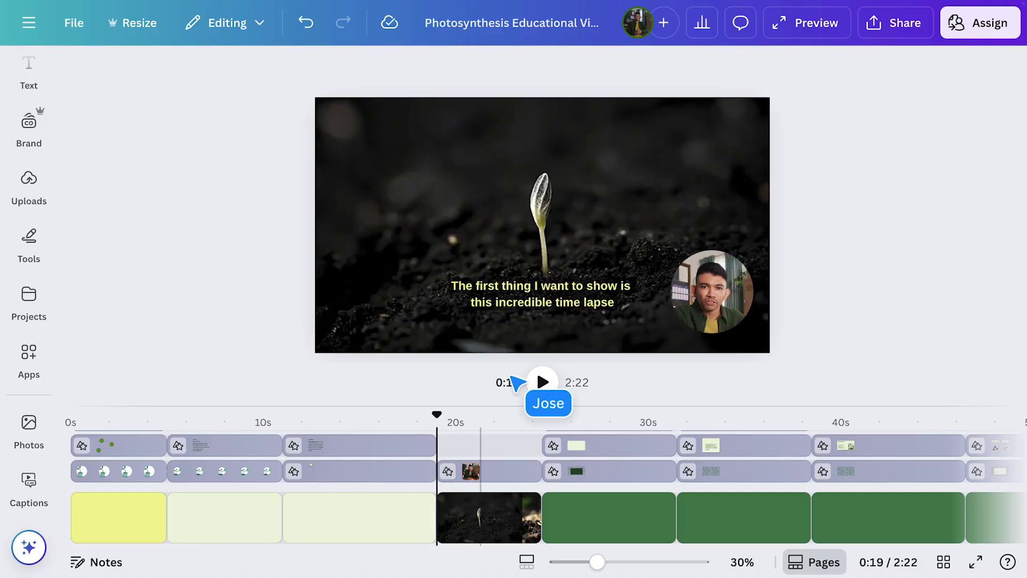
Style the captions in the Canva Sans font with white text
click(567, 309)
click(295, 75)
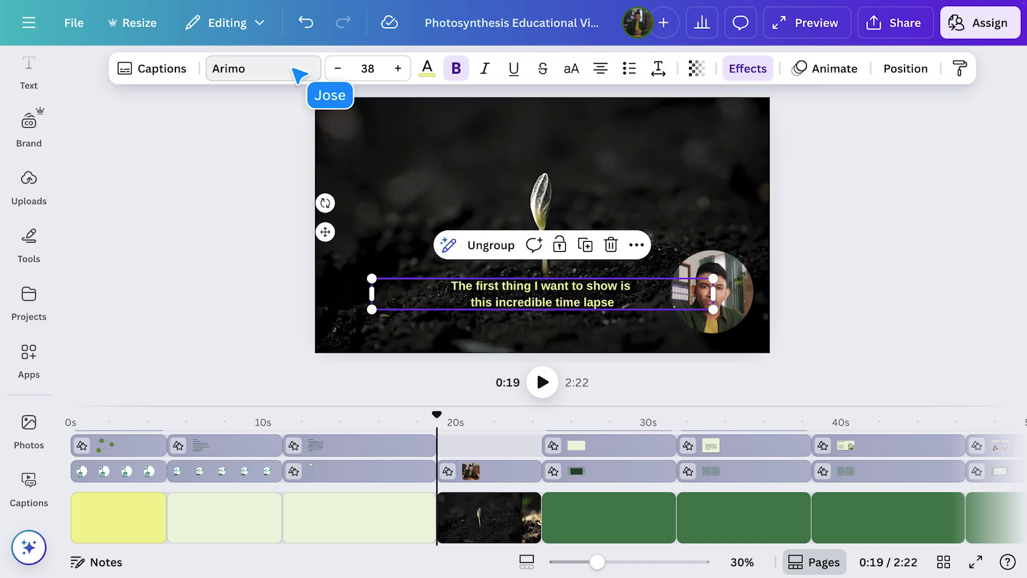
click(251, 194)
text(canva)
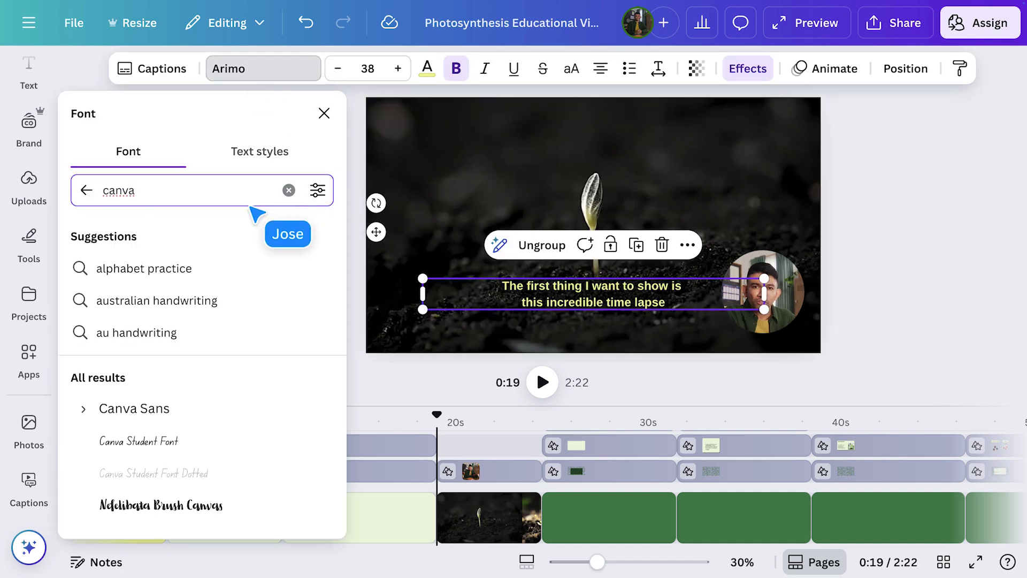
click(214, 412)
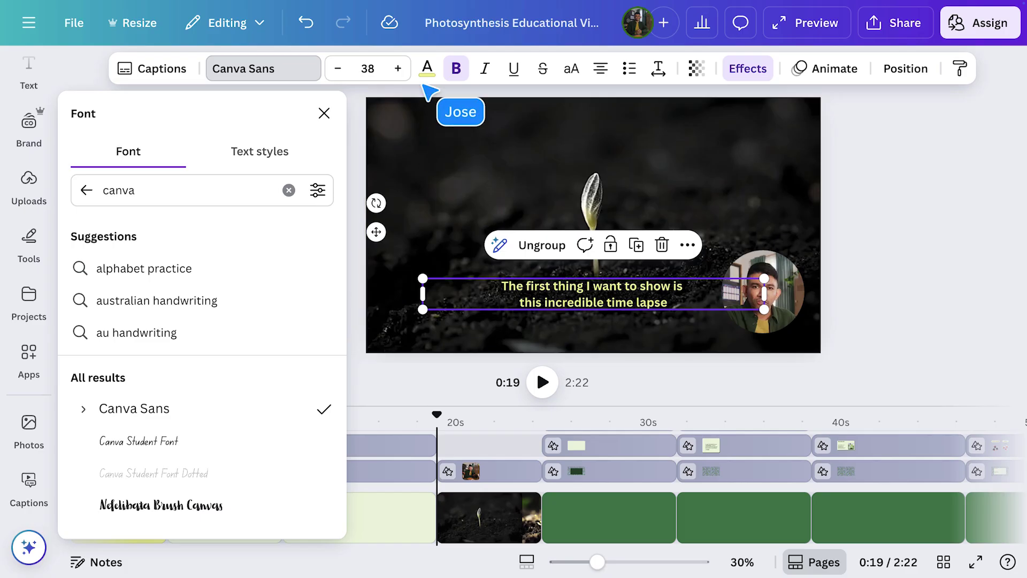
click(427, 68)
click(125, 308)
click(324, 113)
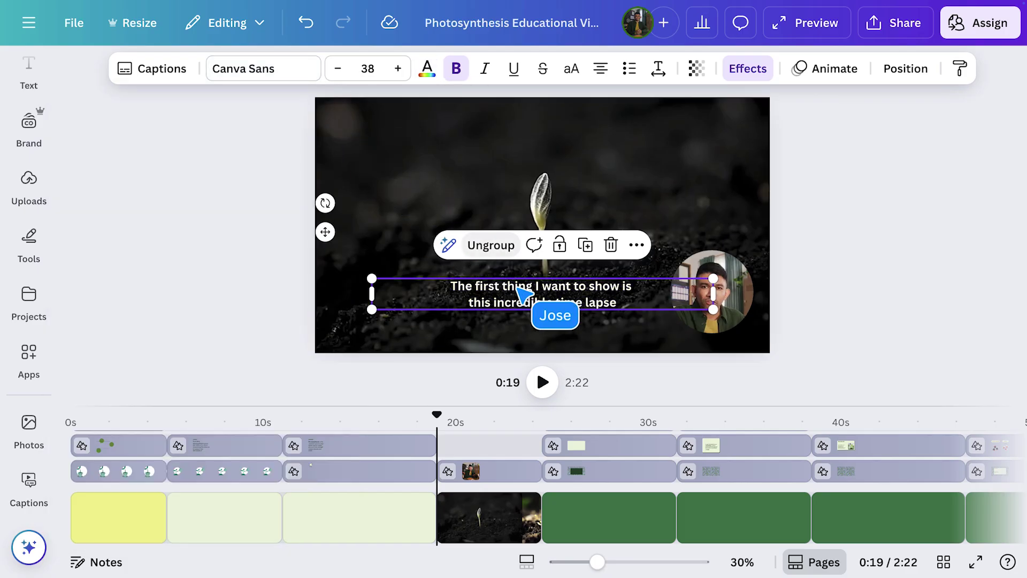
Move the captions lower on the page and play the video to check them
drag(545, 303, 558, 334)
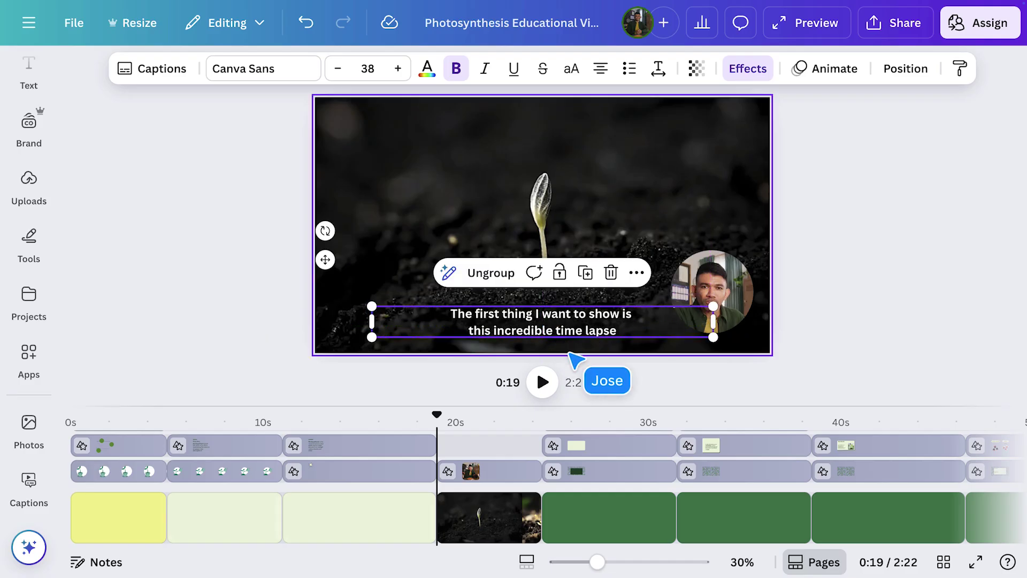
click(638, 399)
click(543, 382)
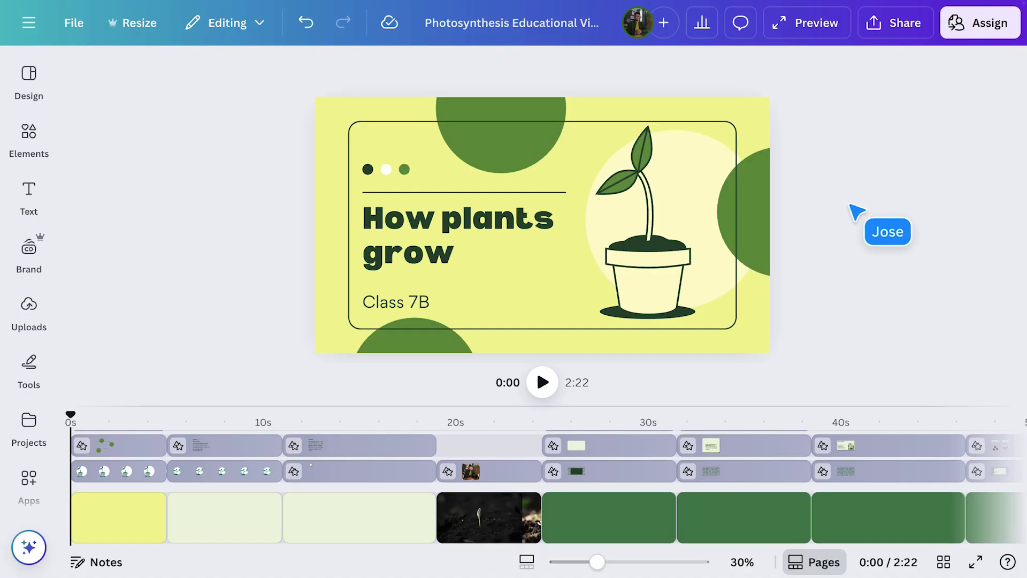
Download the video as an MP4 Video file at 1080p
click(915, 26)
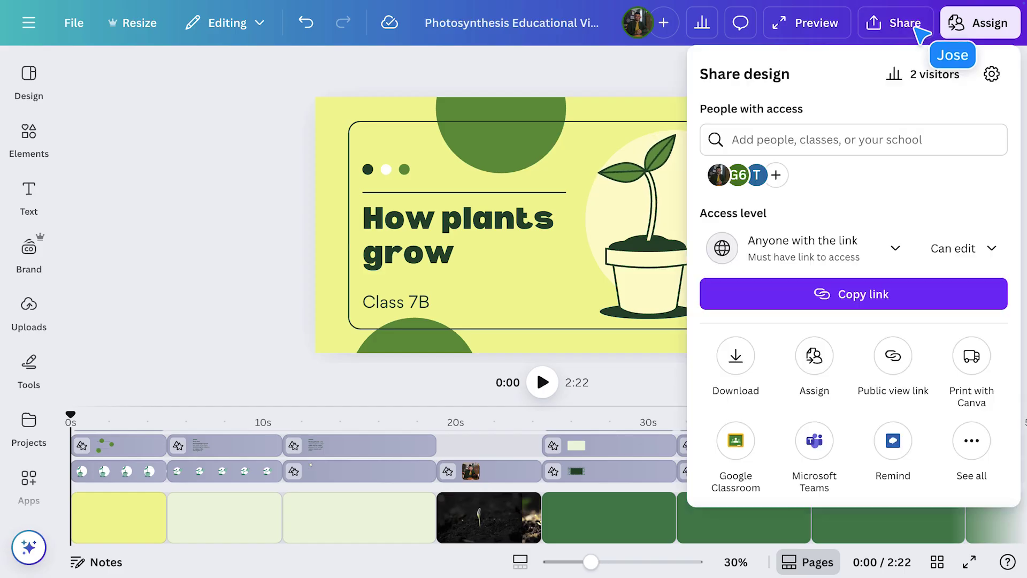
click(736, 357)
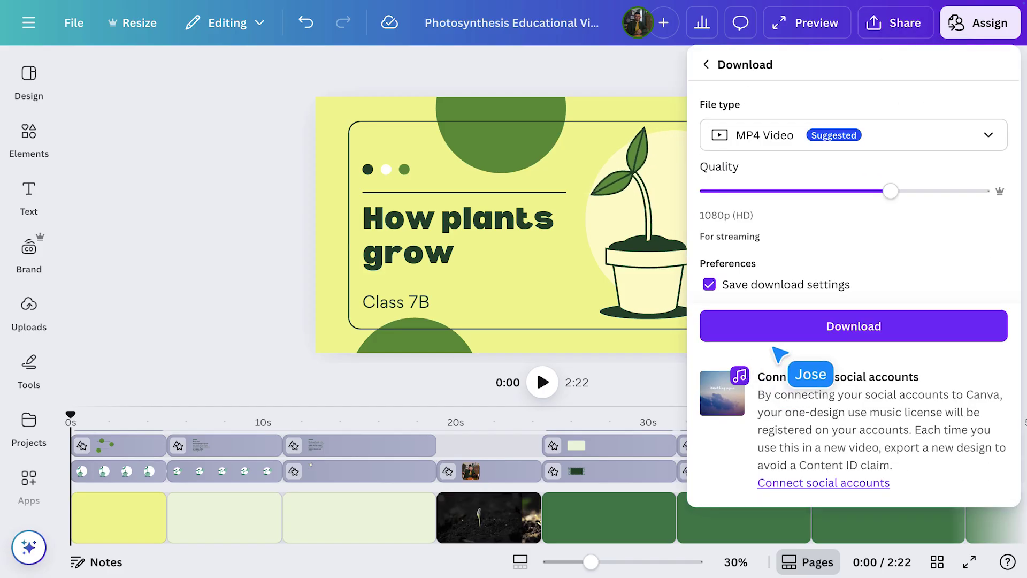
click(901, 146)
click(891, 420)
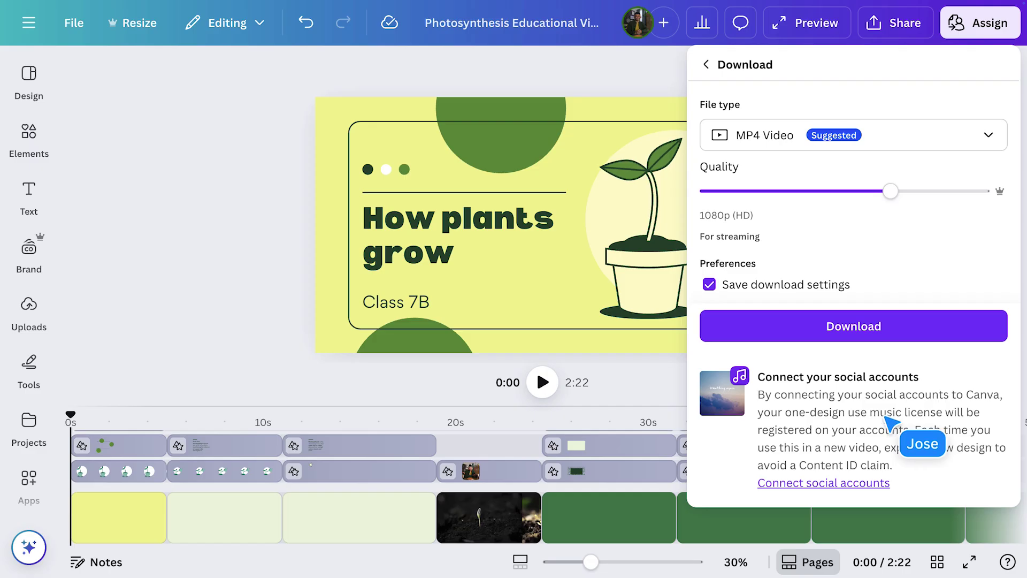
click(896, 337)
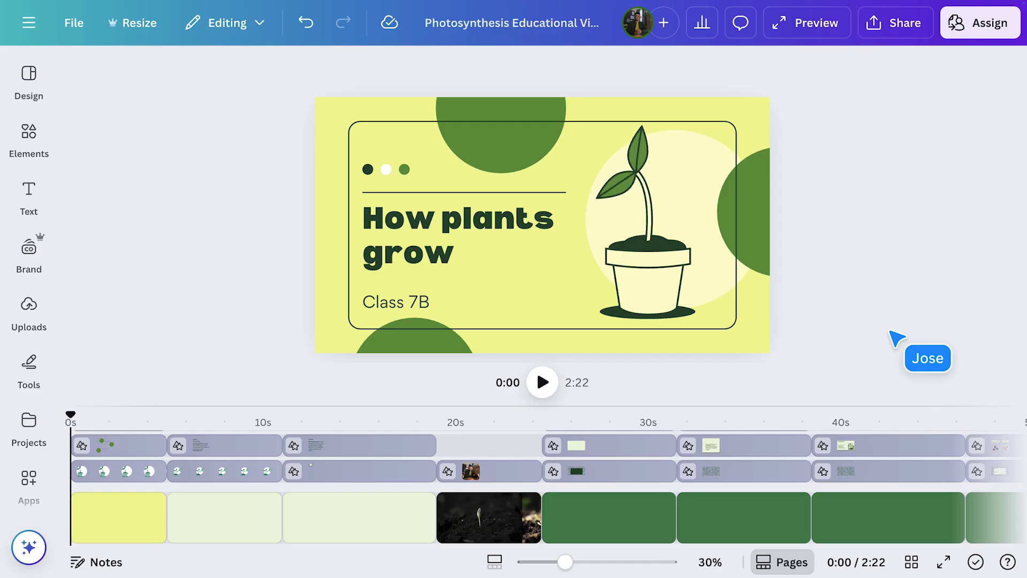
Resize the Photosynthesis design into a 1080 × 1080 Facebook Video copy and open it
click(143, 26)
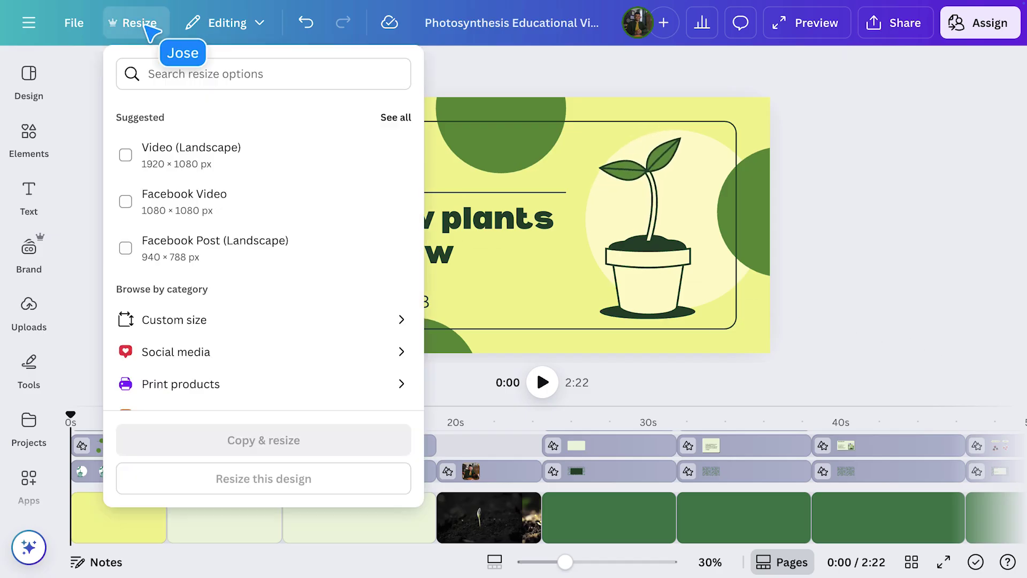
click(276, 354)
click(381, 157)
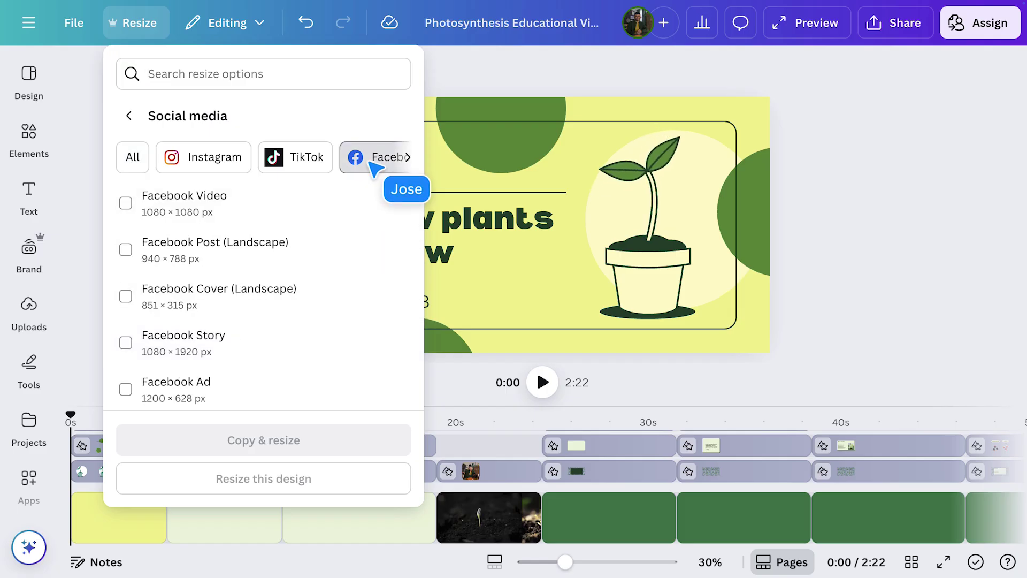
click(238, 207)
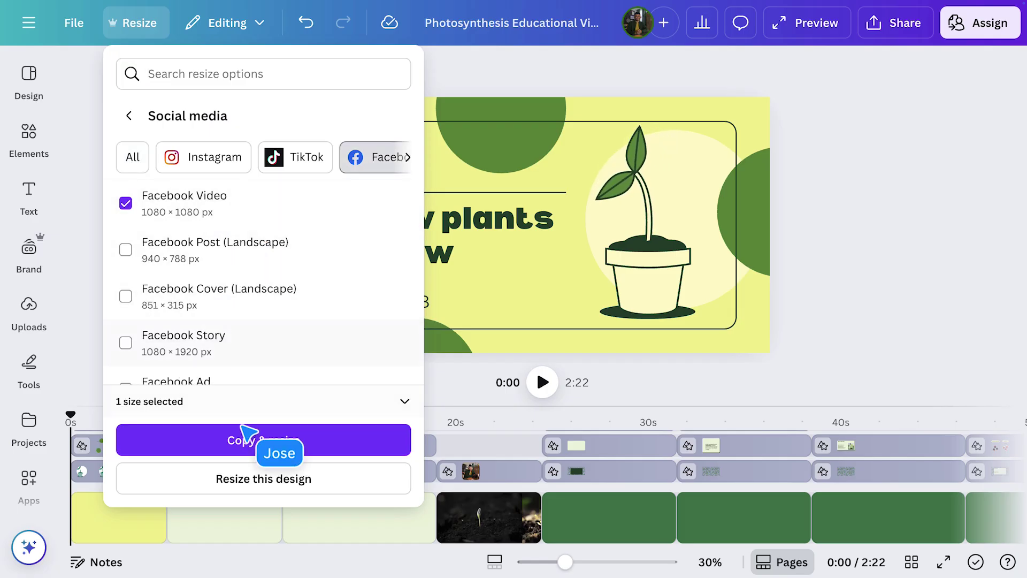
click(254, 444)
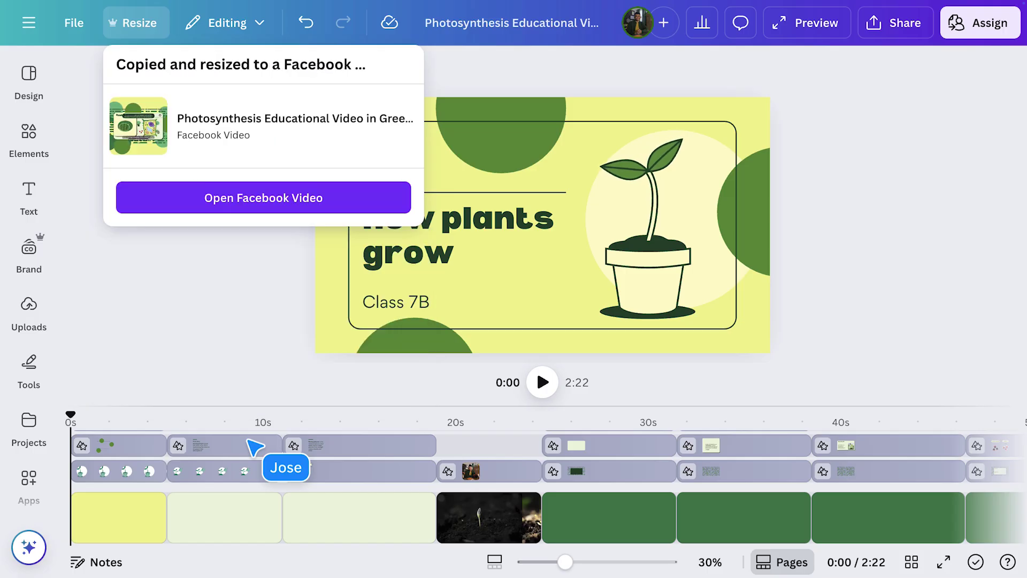
click(297, 199)
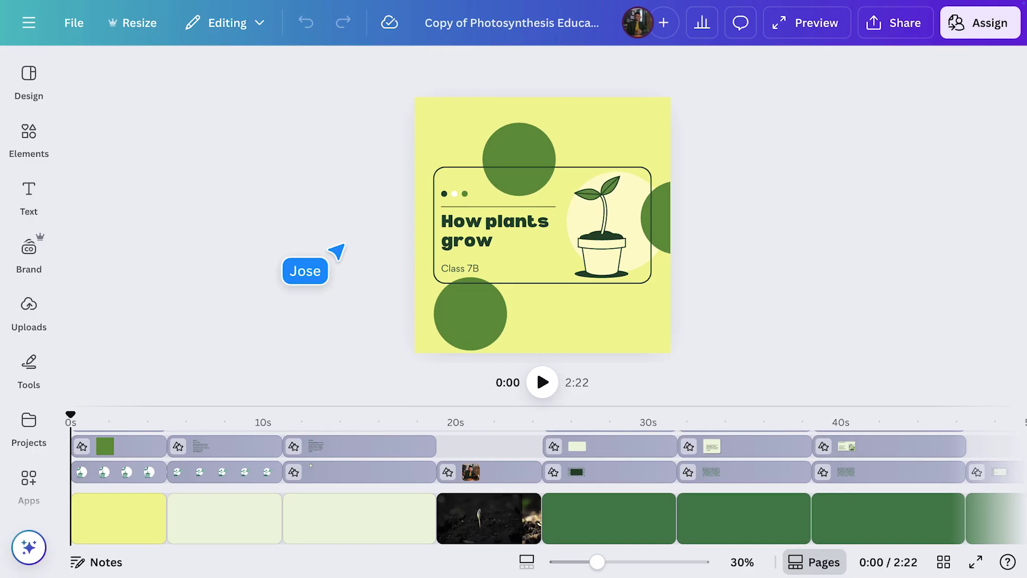
Move the lower-left green circle to the bottom edge, nudge the right semicircle down, and preview
drag(459, 323, 459, 354)
click(521, 169)
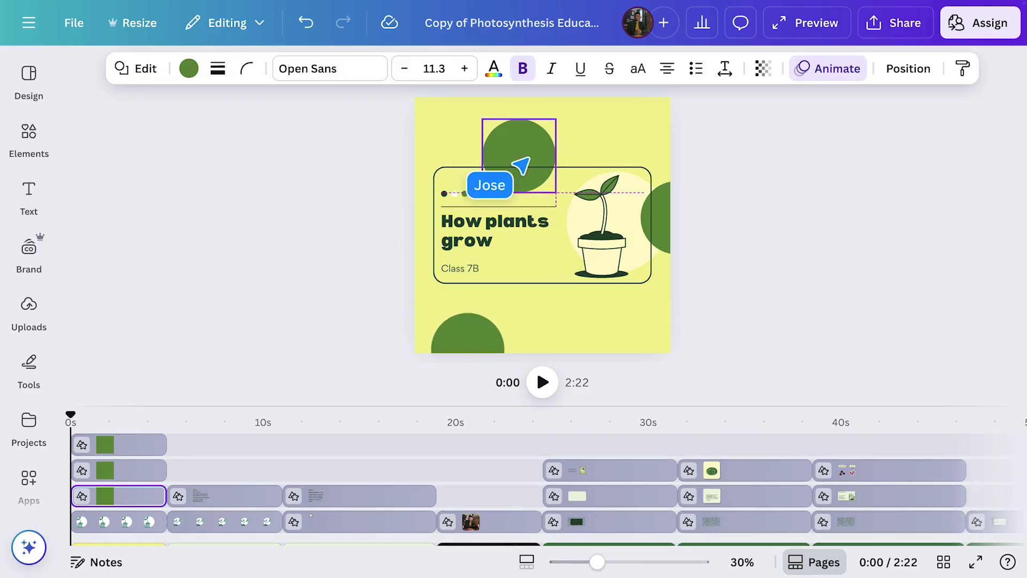
drag(656, 218, 657, 228)
click(402, 392)
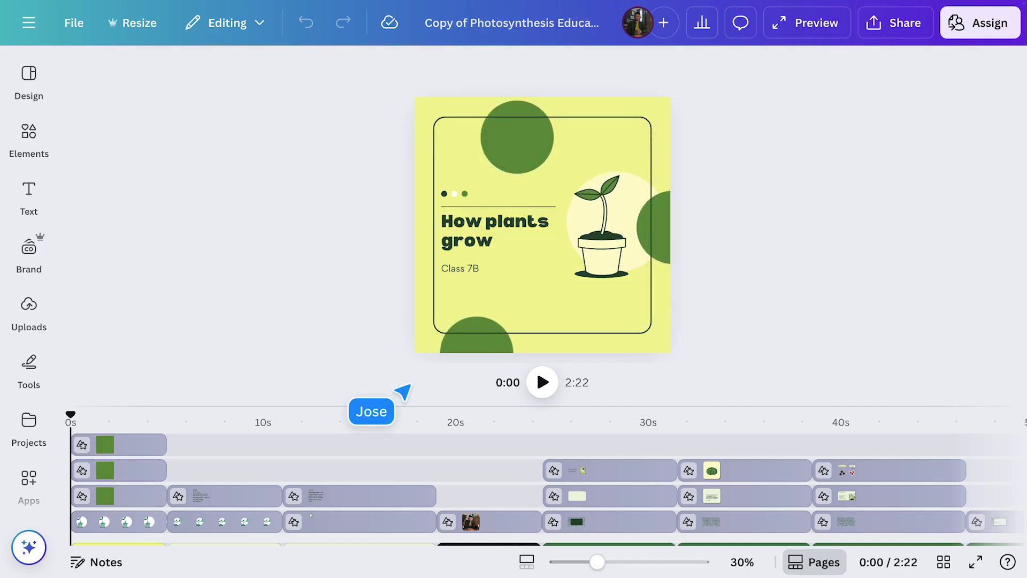
click(541, 382)
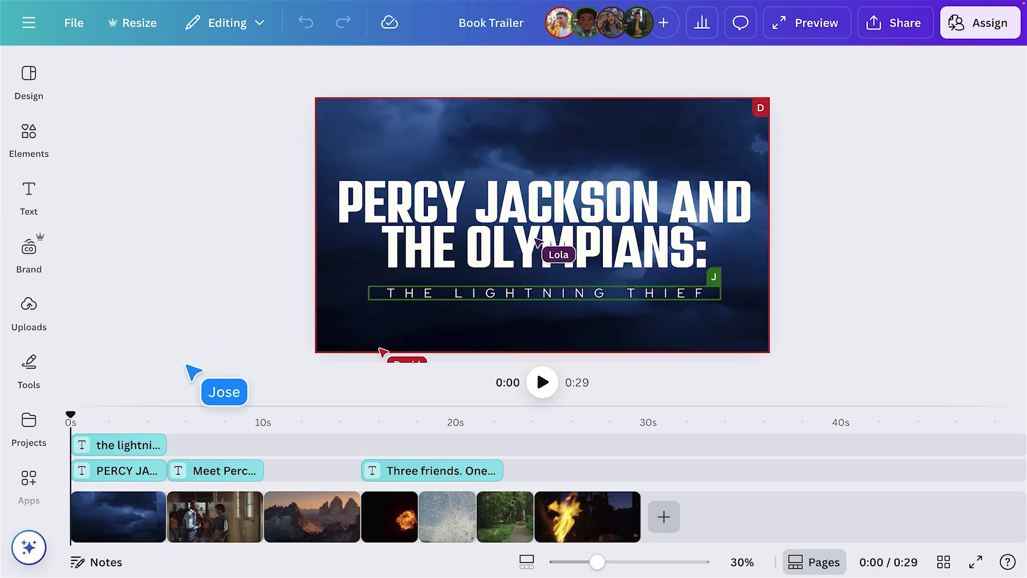
Scrub the timeline past the Meet Percy Jackson scene to the 0:10 mountain-and-bust scene
drag(80, 423, 188, 431)
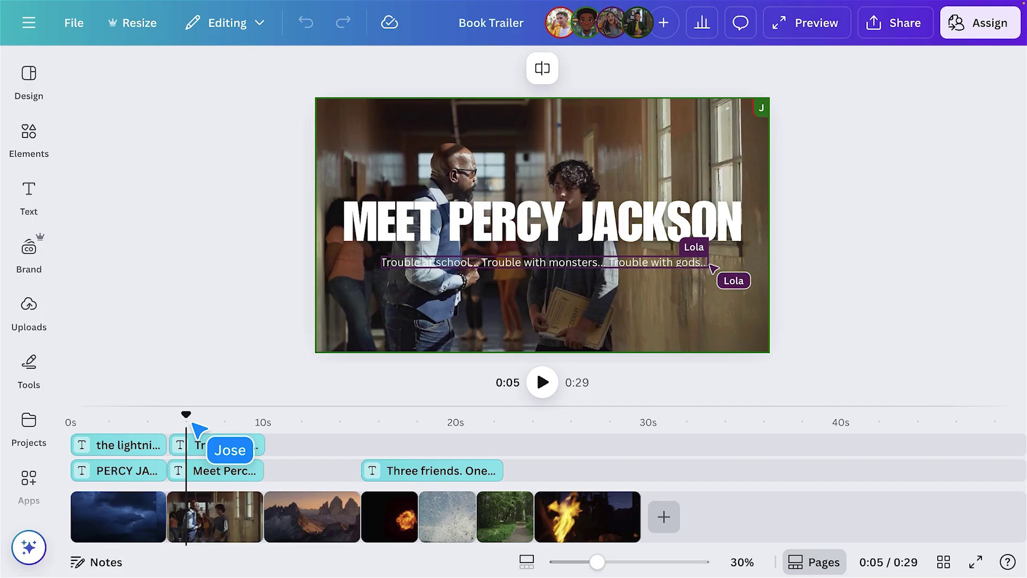
drag(193, 424, 267, 423)
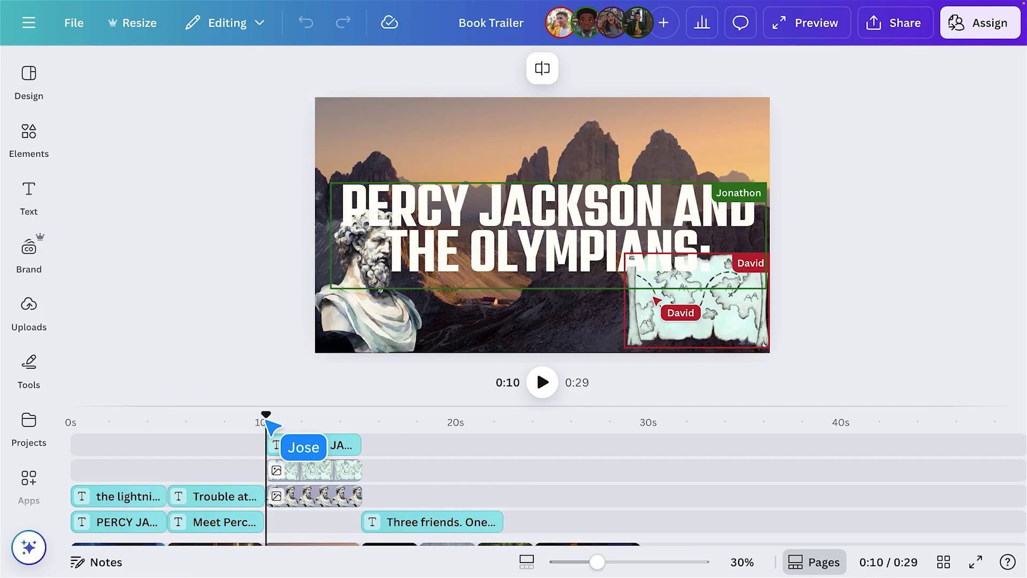